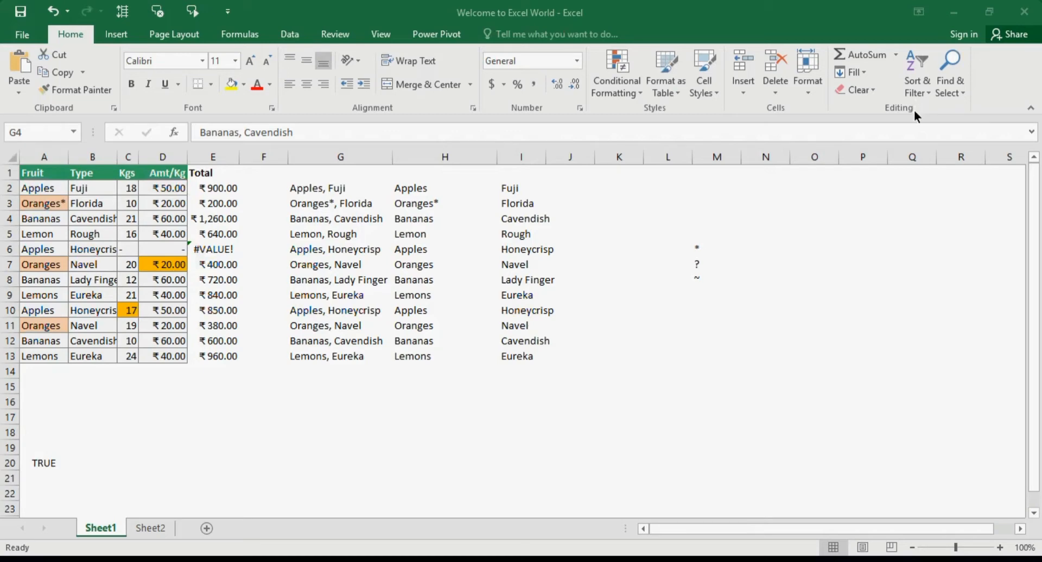
- Use Go To to jump to cell E4
click(943, 93)
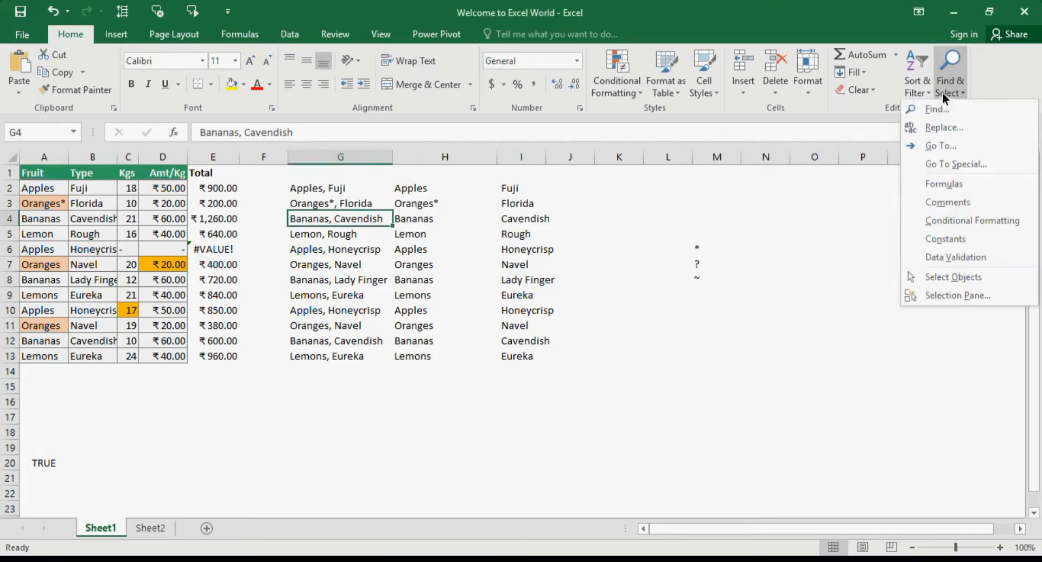
click(978, 152)
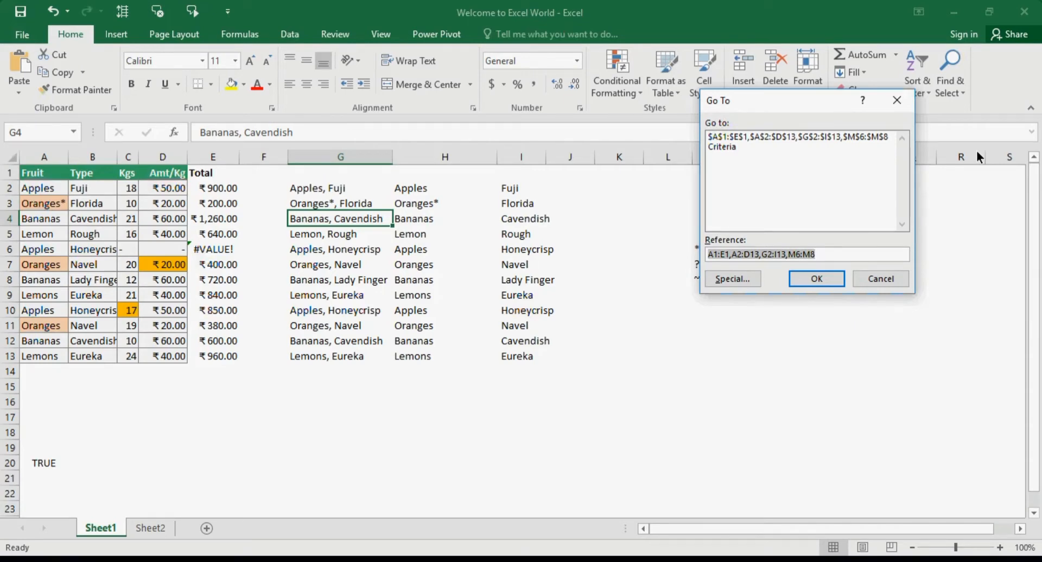
text(E4)
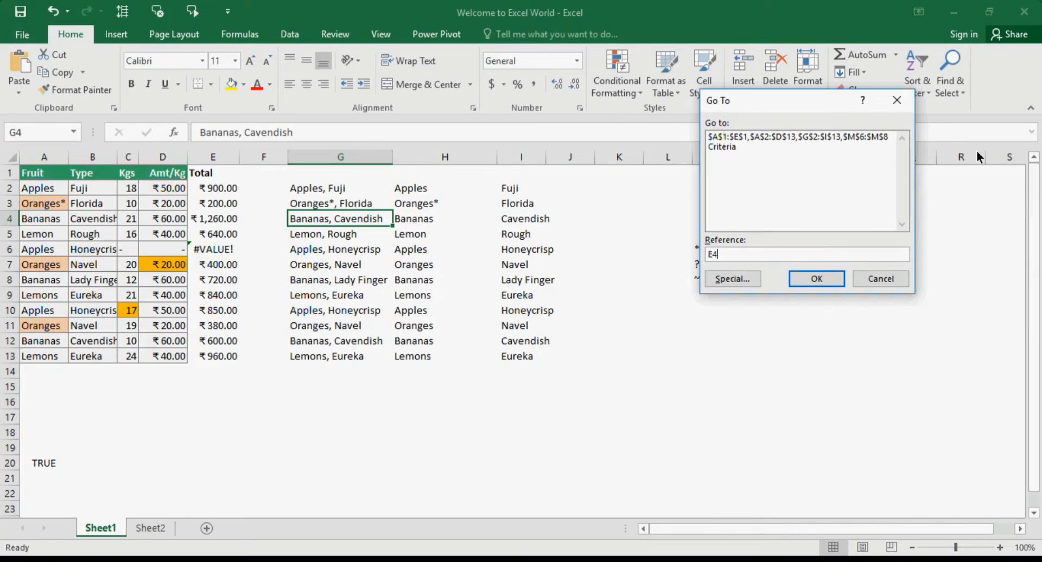
key(Return)
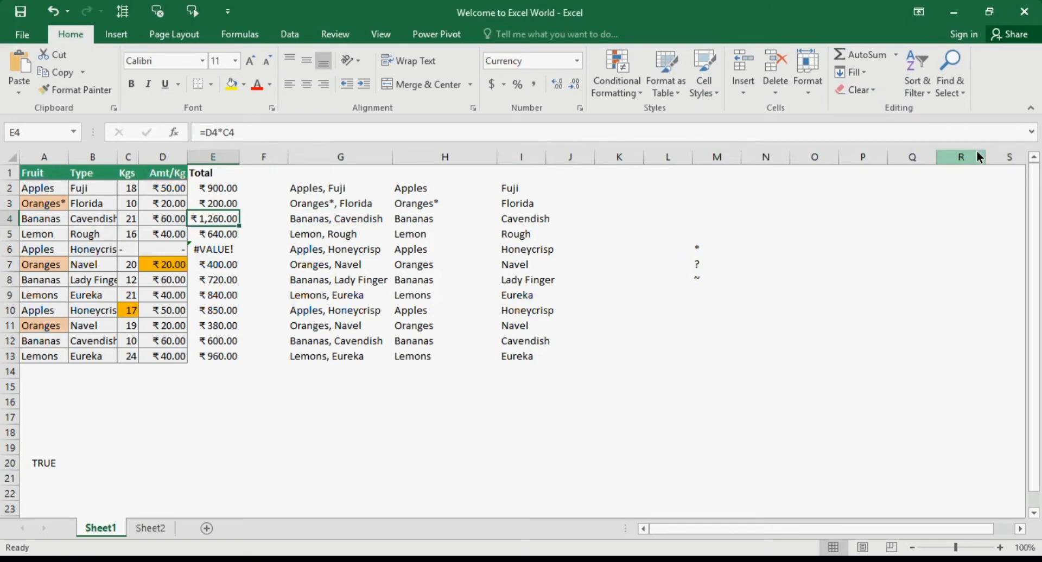
- Use Go To to select the range G4:G5, extending the suggested G4 reference
key(F5)
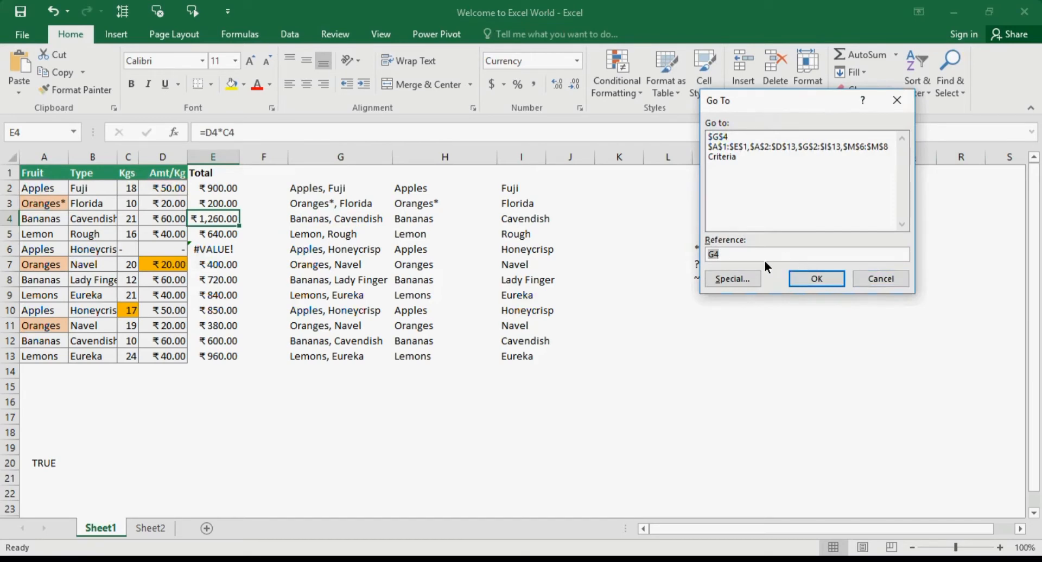
click(747, 258)
text(:G5)
click(811, 283)
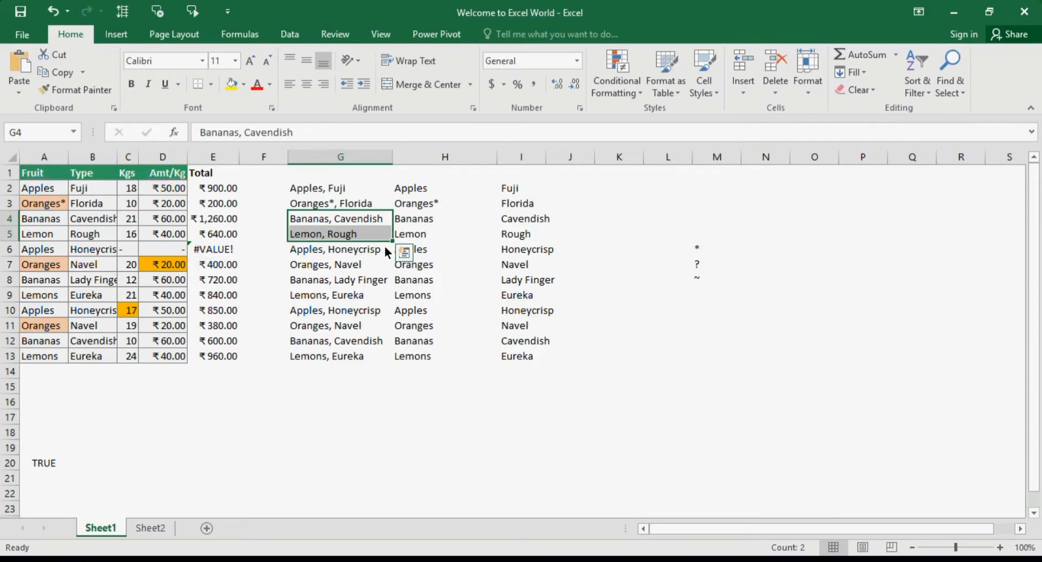
- Use Go To to jump to the named range Criteria
key(ctrl+g)
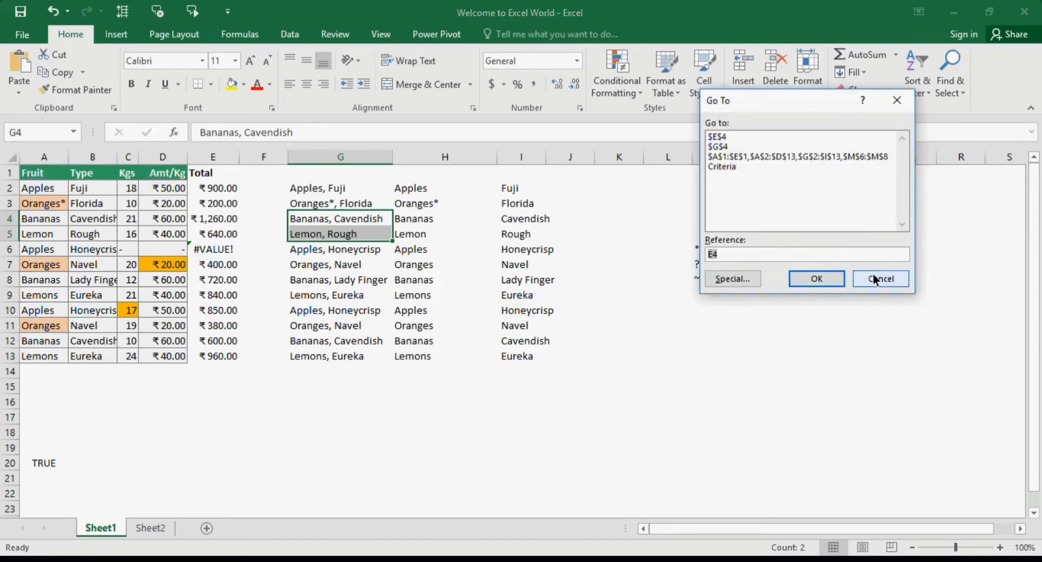
click(727, 165)
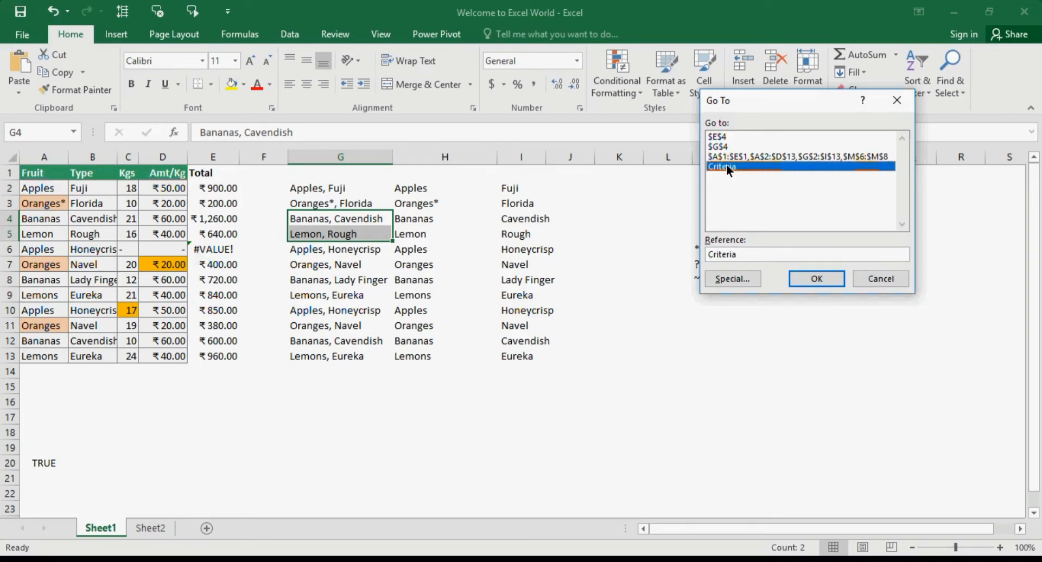
click(832, 280)
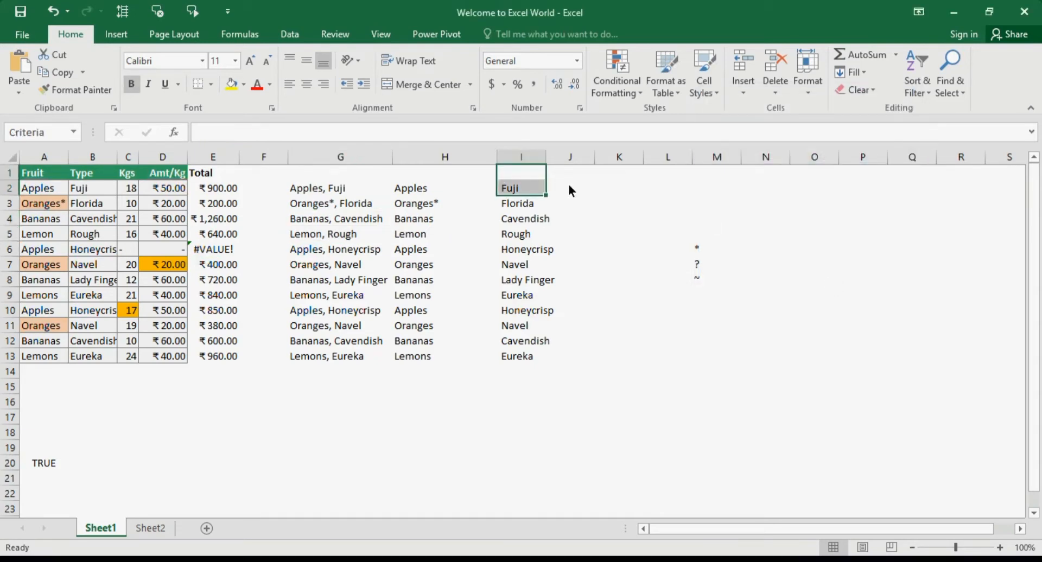
- Select I1:I2 by hand in both directions to check which name the sheet gives that range
click(531, 177)
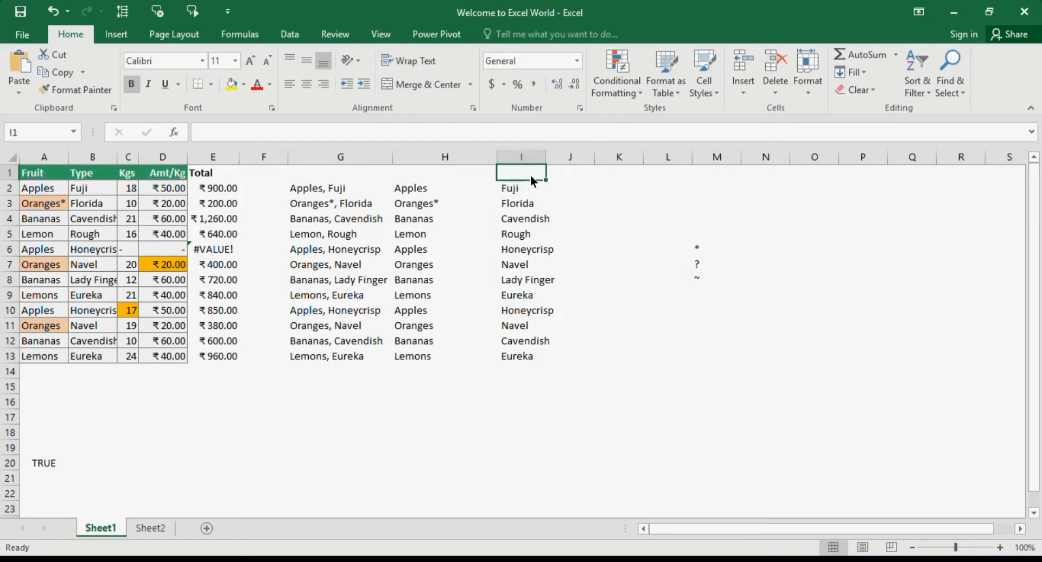
key(shift+Down)
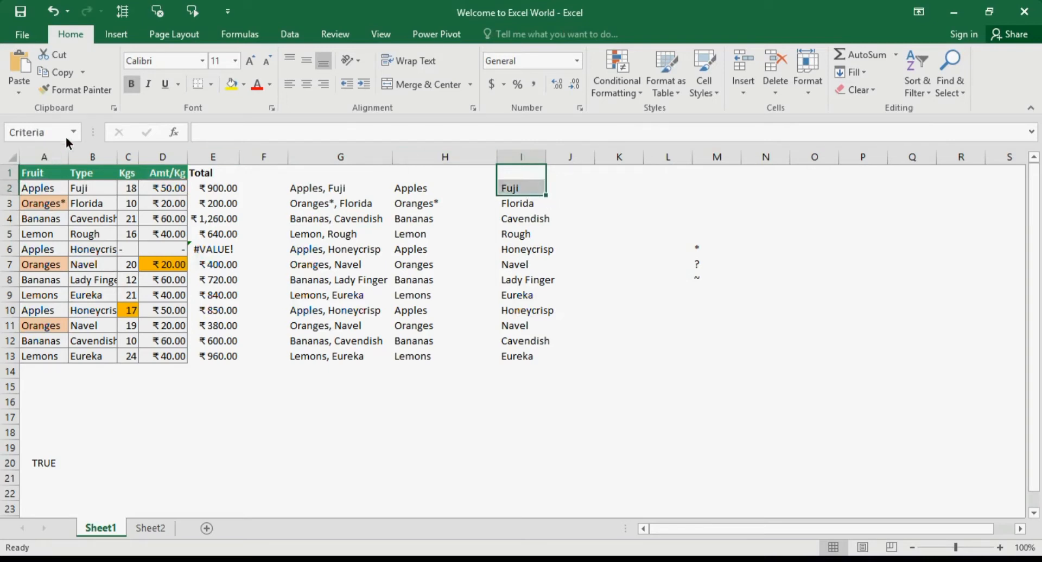
click(49, 132)
click(527, 169)
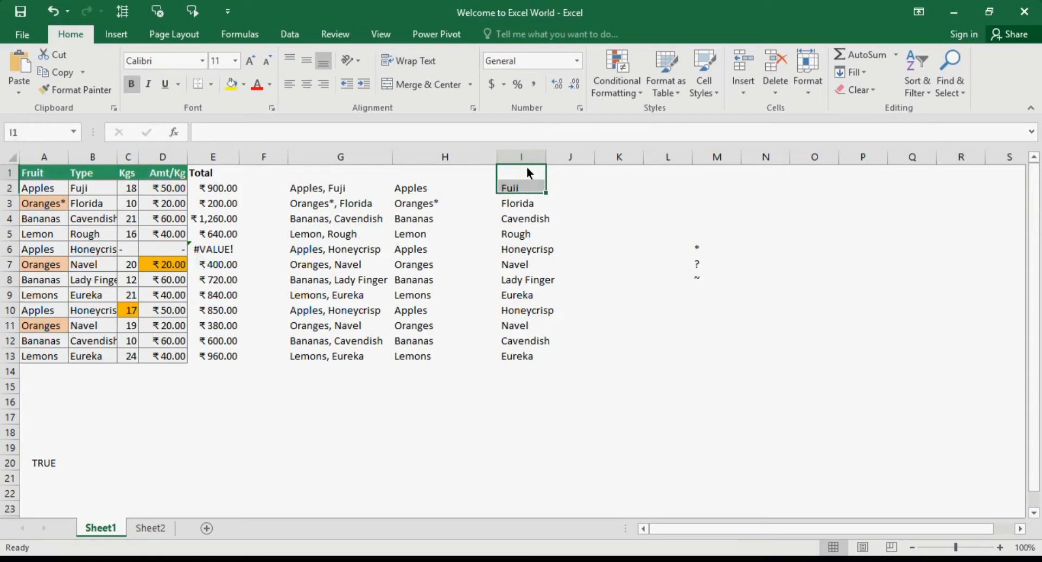
click(527, 169)
key(shift+Down)
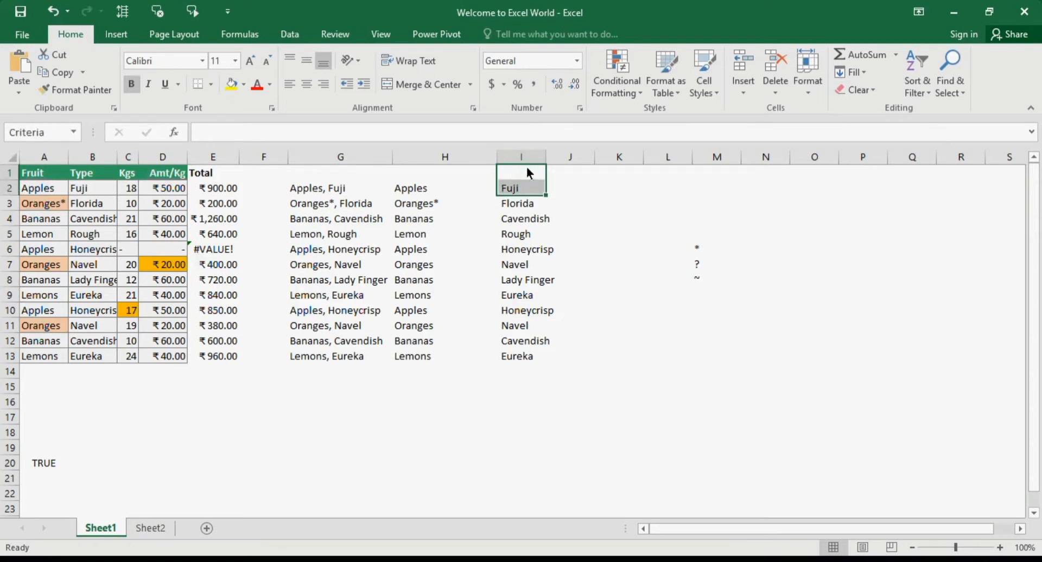
click(522, 177)
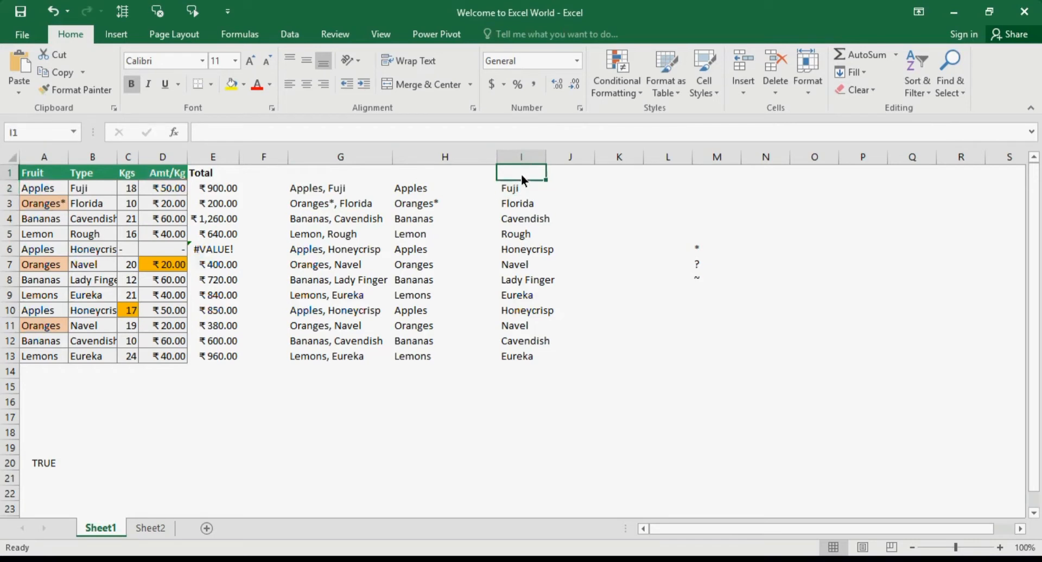
key(Down)
key(shift+Up)
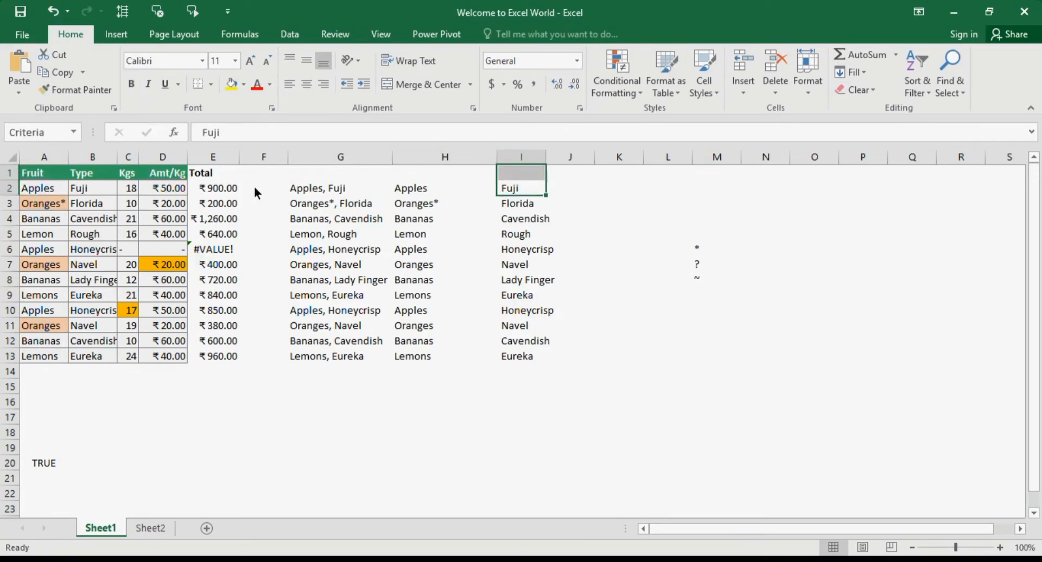
- Move to cell I5 and return to the named range Criteria with Go To
click(537, 234)
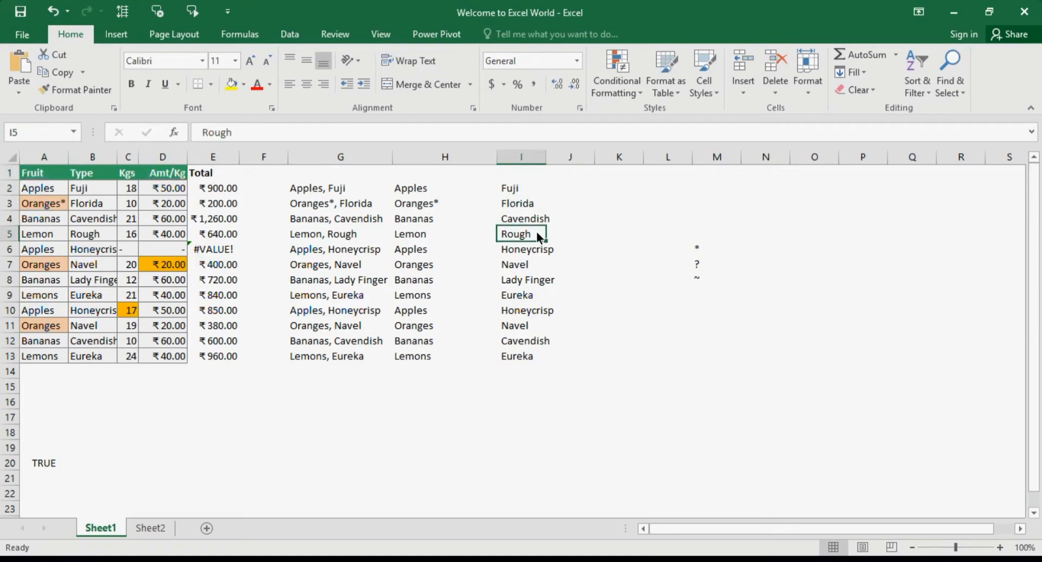
click(964, 91)
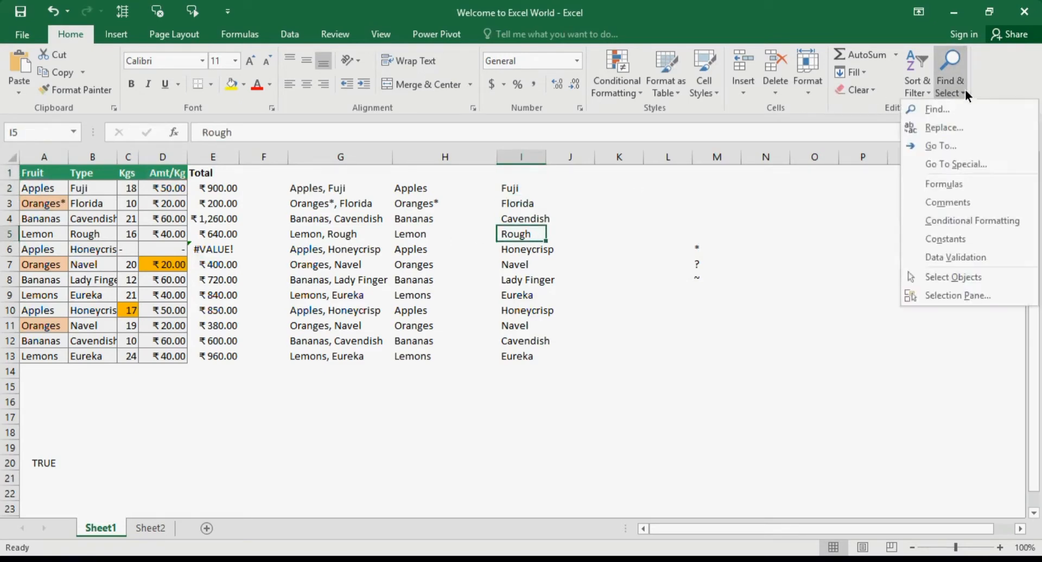
click(957, 149)
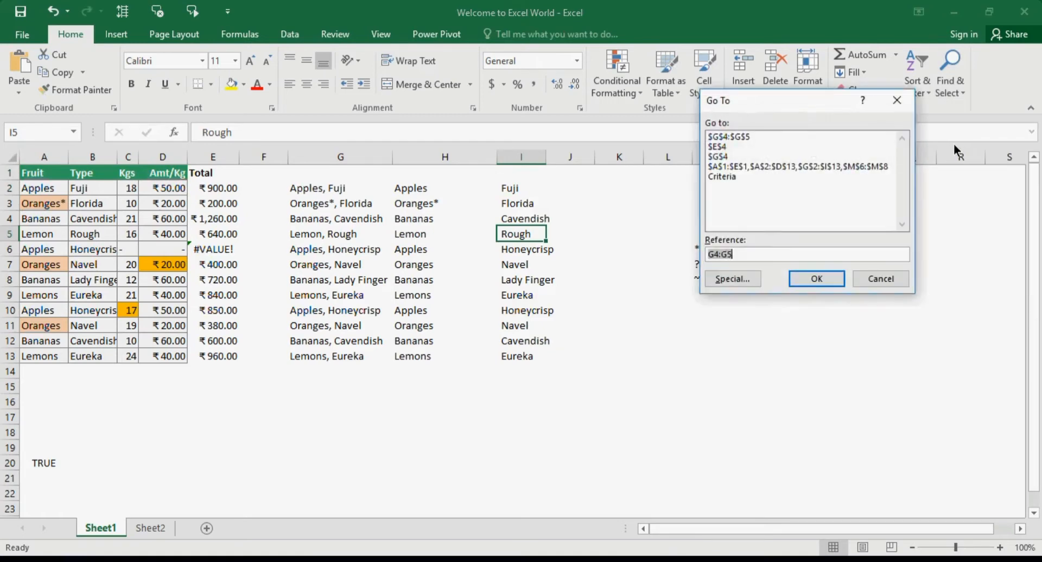
click(740, 176)
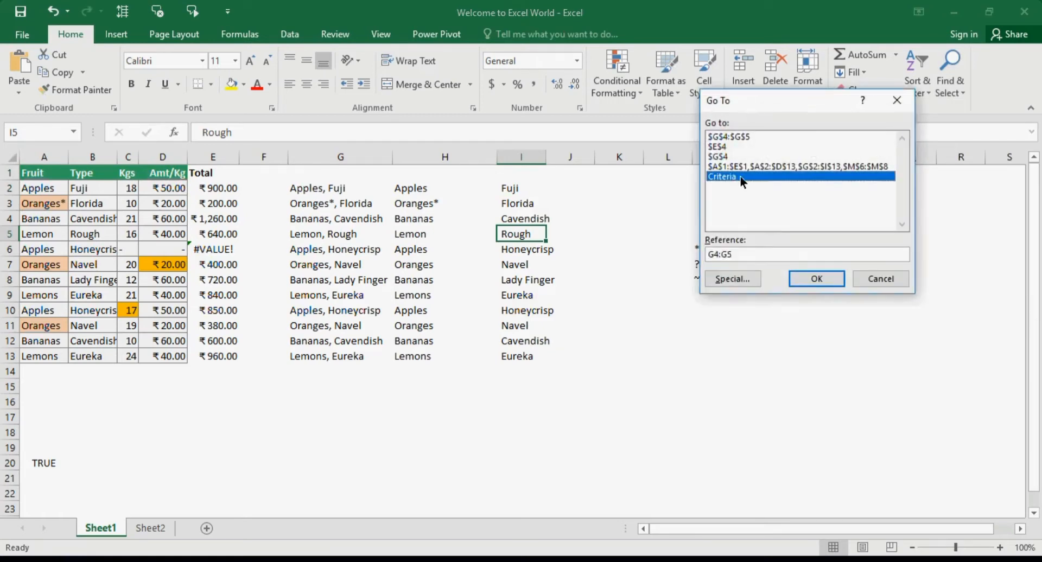
click(817, 279)
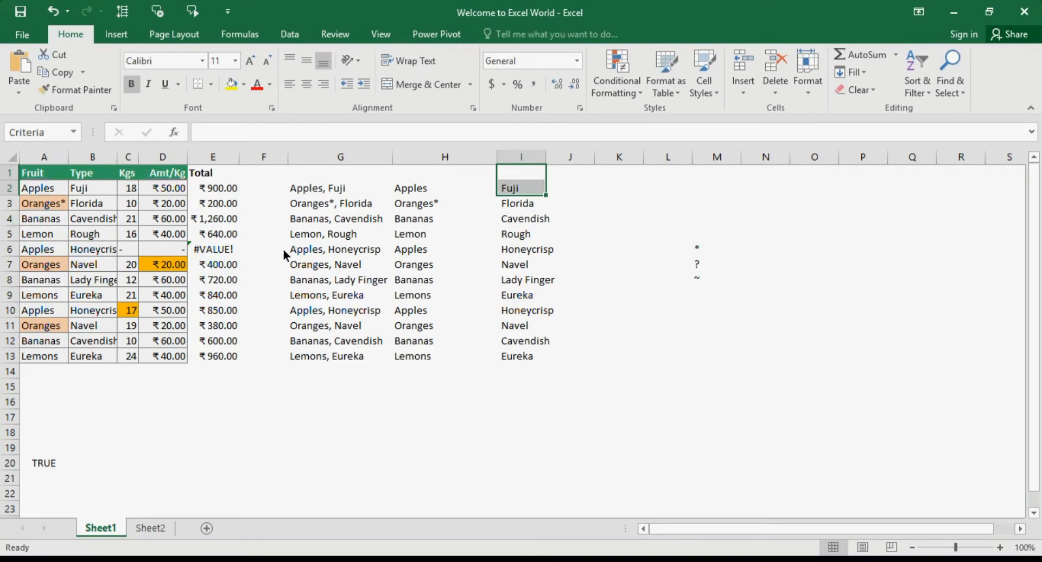
- Starting from cell G2, select all constants on the sheet with Go To Special, keeping all value types included
click(320, 205)
click(334, 194)
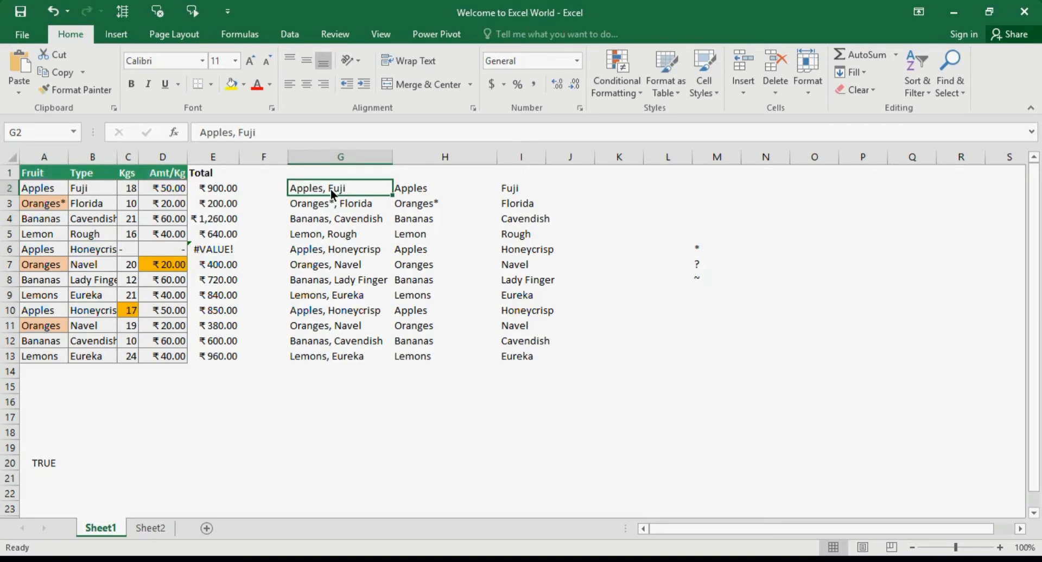
key(F5)
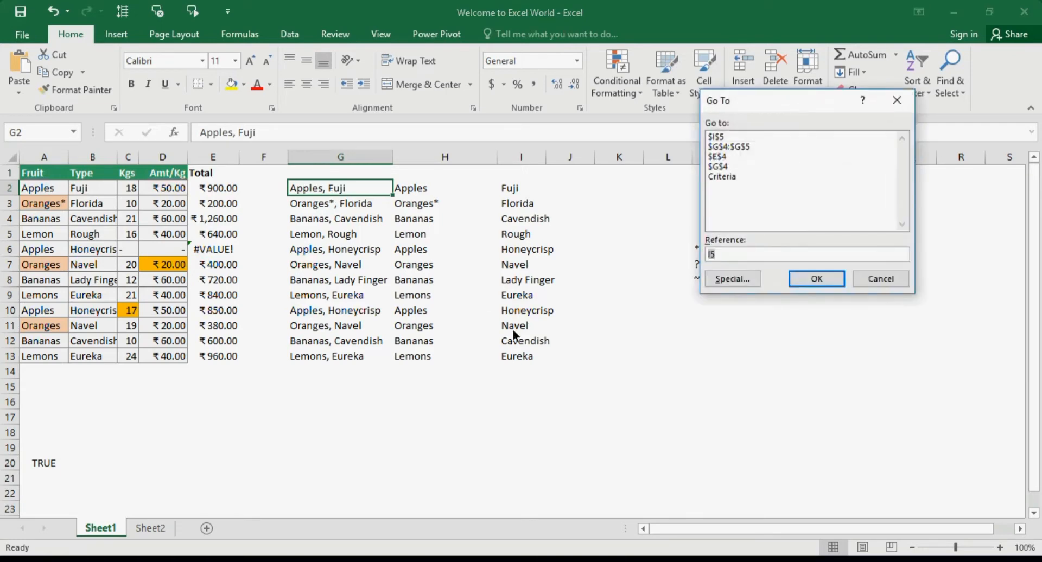
click(745, 280)
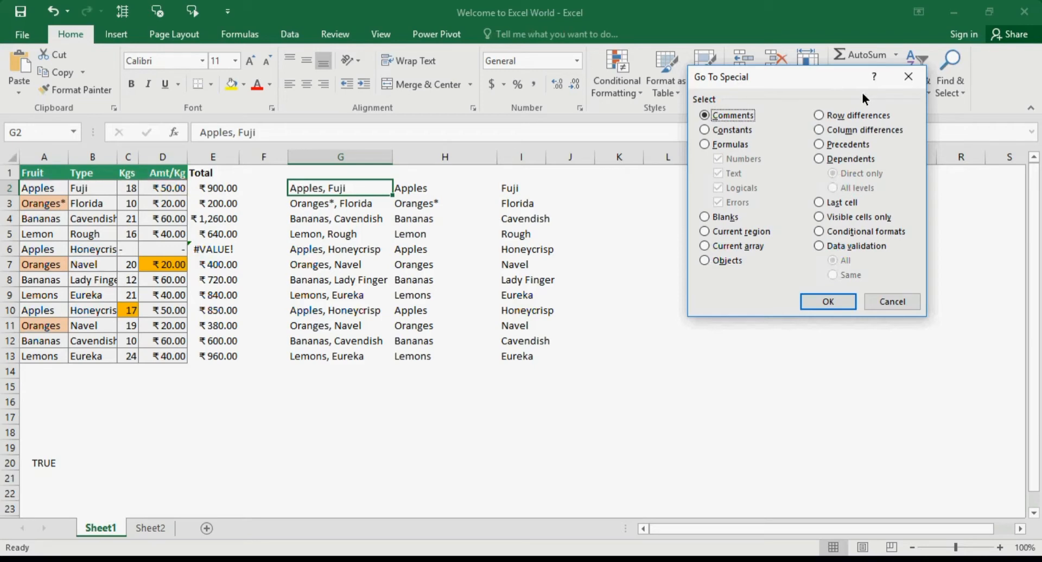
click(749, 131)
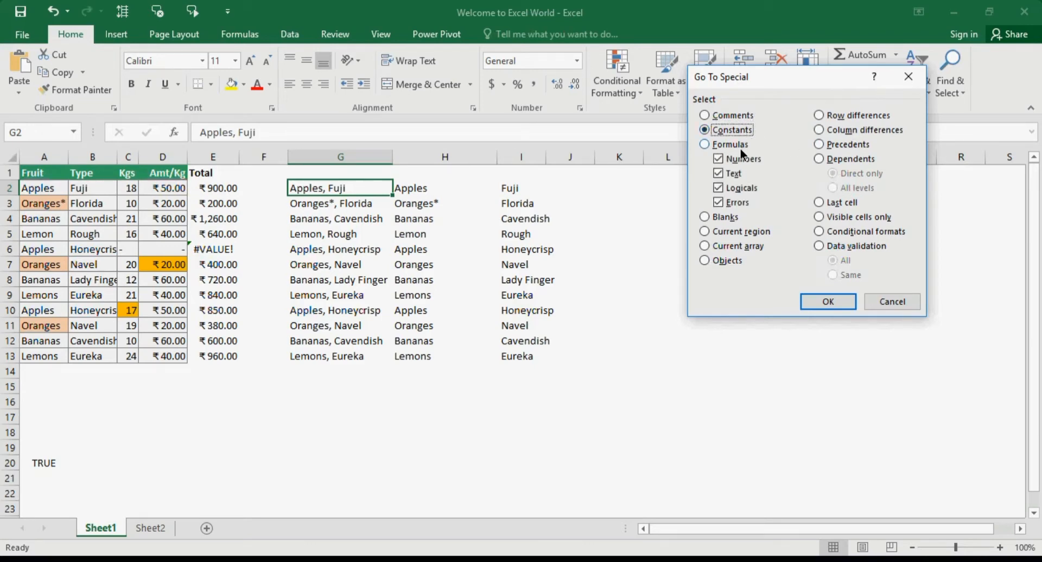
click(743, 146)
click(739, 130)
click(840, 299)
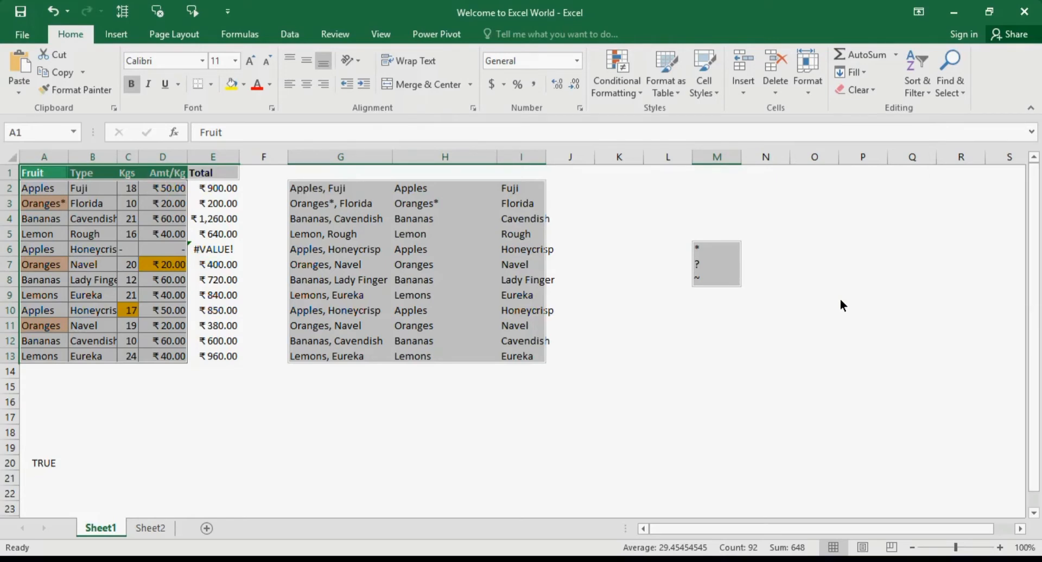
- Try to select formula cells with Go To Special while the constants are still selected
key(ctrl+g)
click(739, 281)
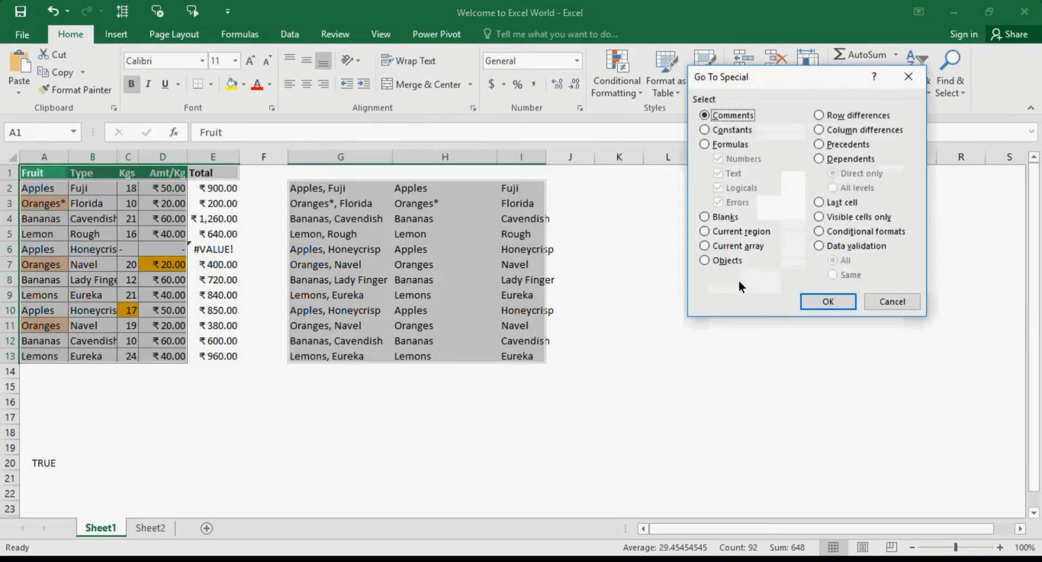
click(740, 143)
click(843, 304)
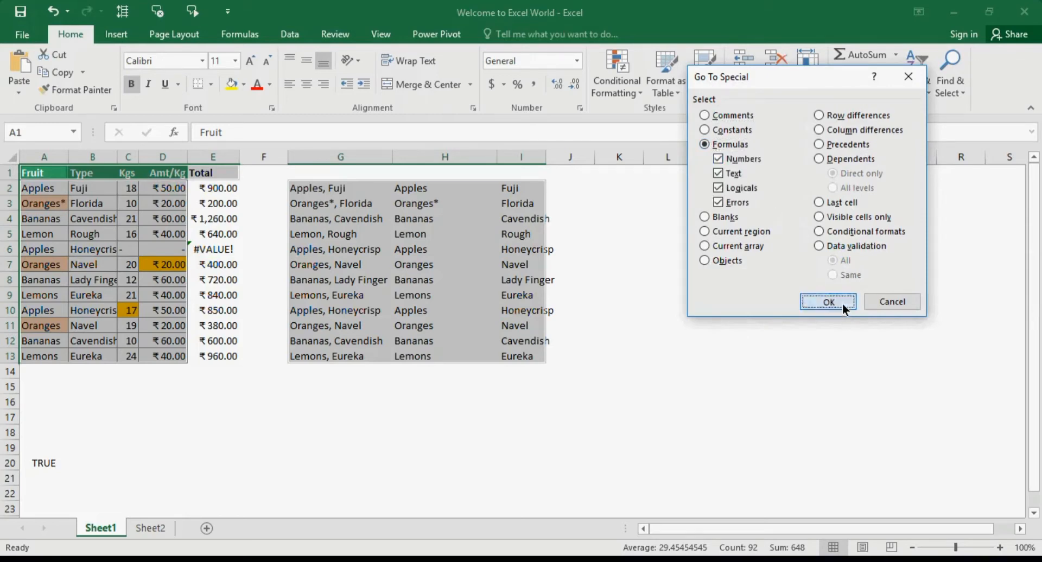
click(535, 327)
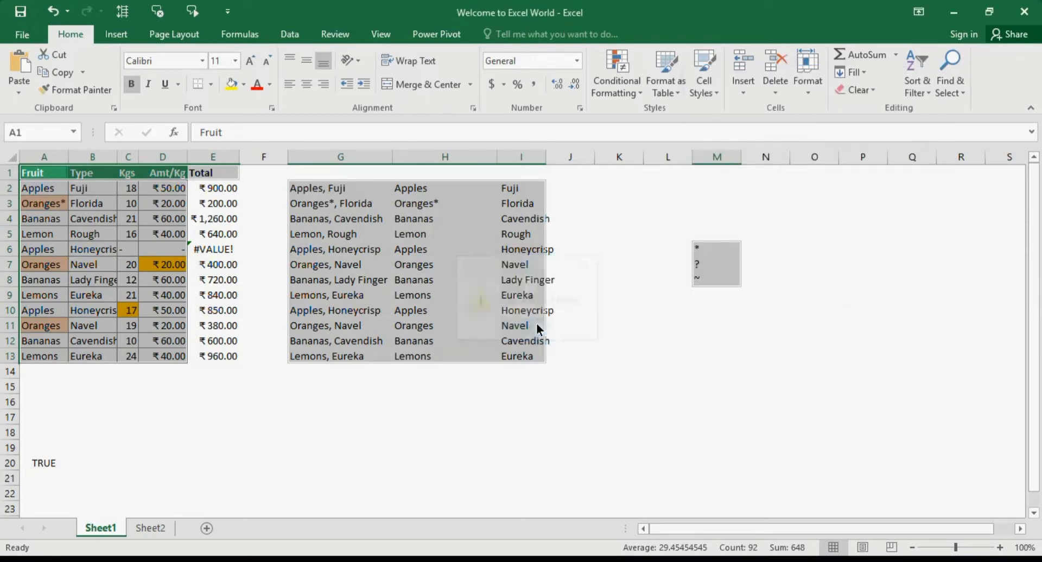
- Reduce the selection to the empty cell K6 and select all formula cells on the sheet with Go To Special
click(610, 253)
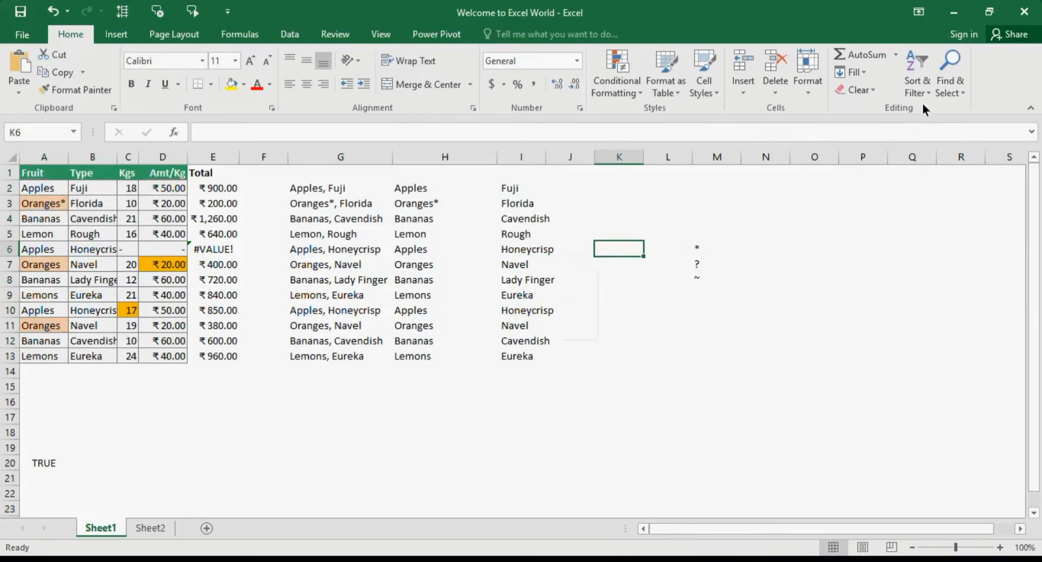
click(954, 88)
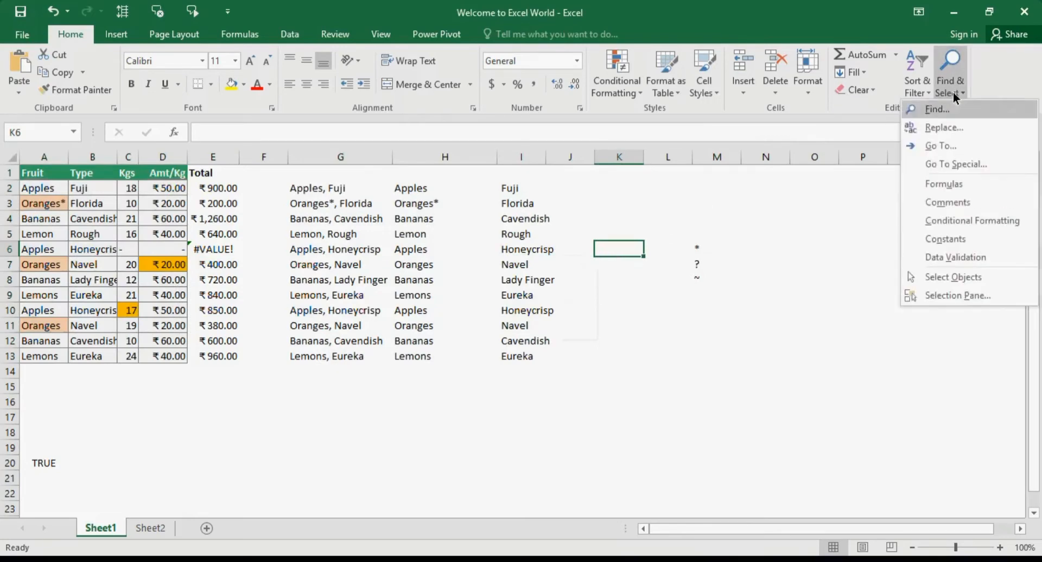
click(961, 166)
click(727, 145)
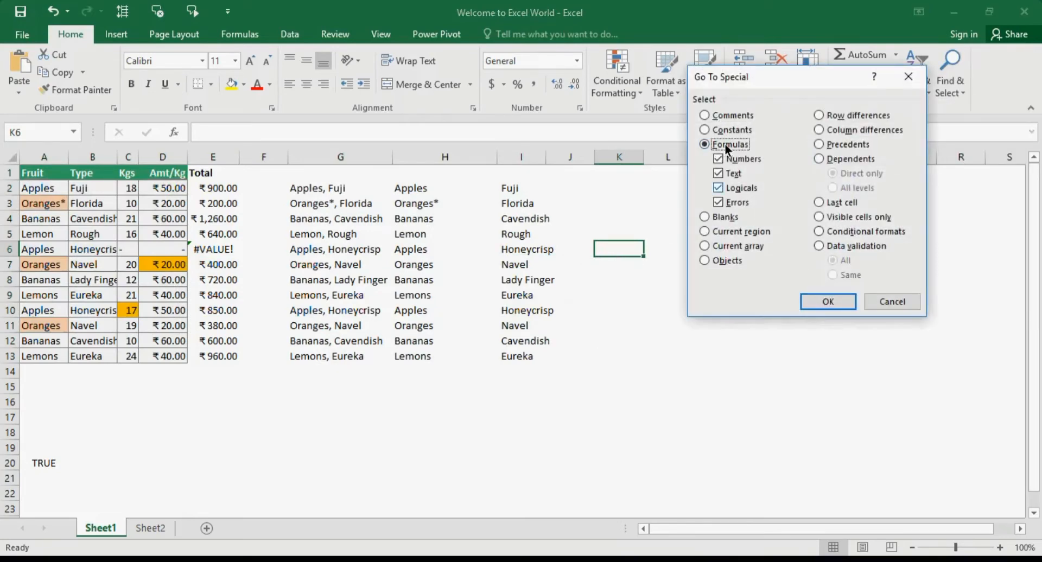
click(831, 303)
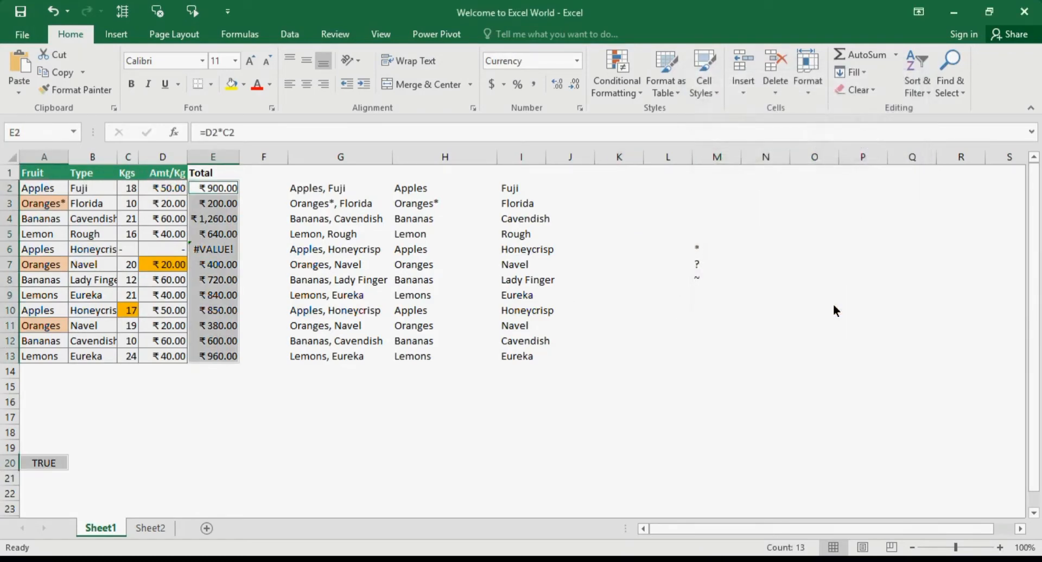
- Starting from the empty cell R6, select only formula cells that return errors with Go To Special, excluding numbers, text and logicals
click(942, 251)
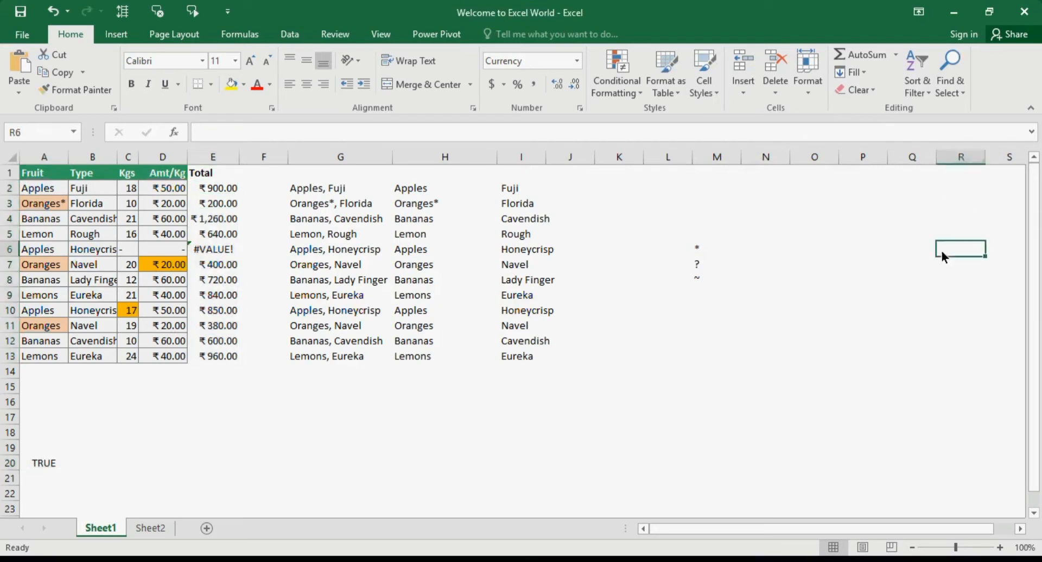
click(956, 85)
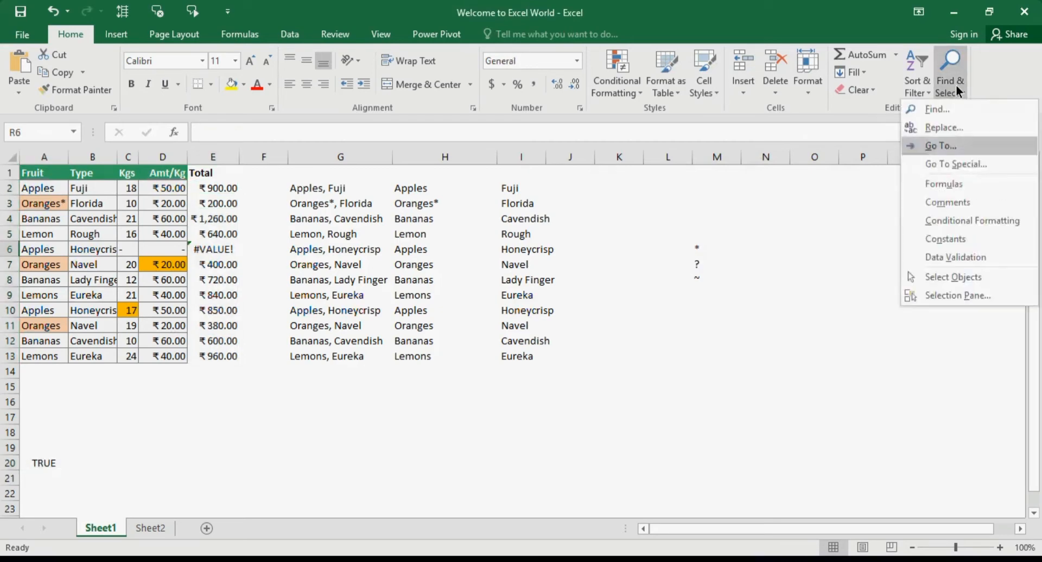
click(950, 167)
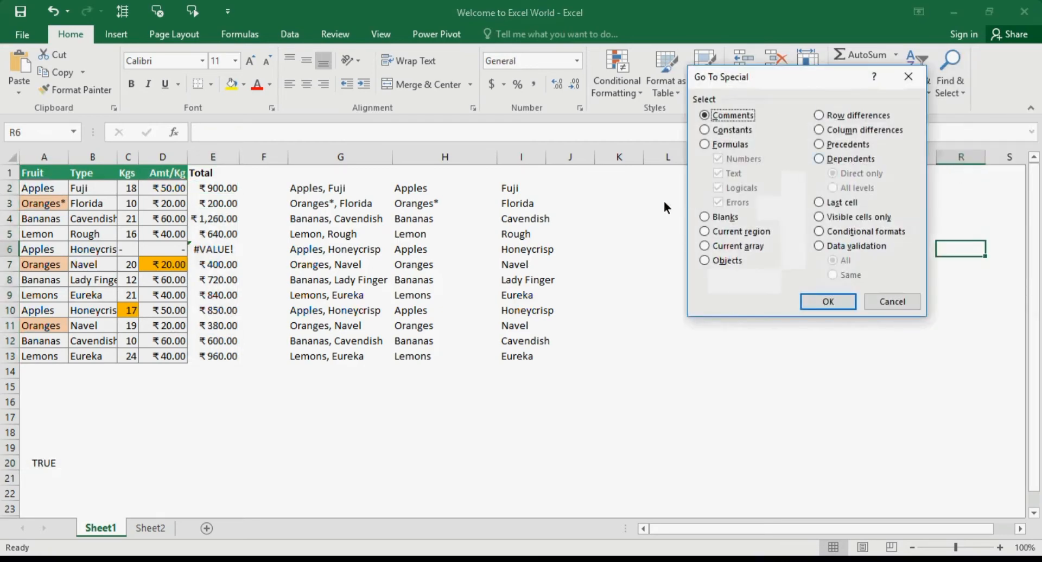
click(733, 145)
click(732, 157)
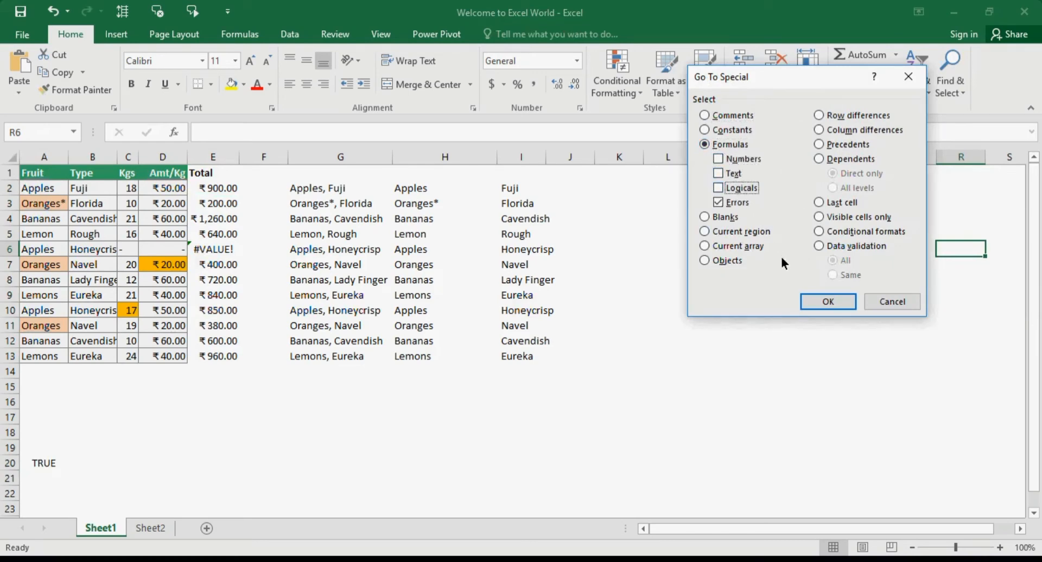
click(824, 296)
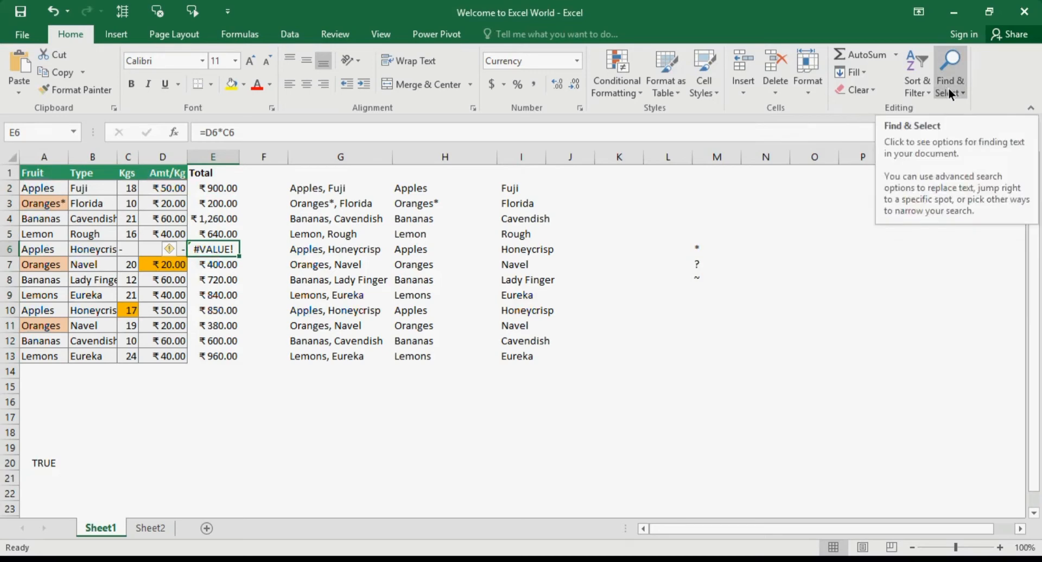
- Select only formula cells that return logical values with Go To Special, excluding numbers, text and errors
key(ctrl+g)
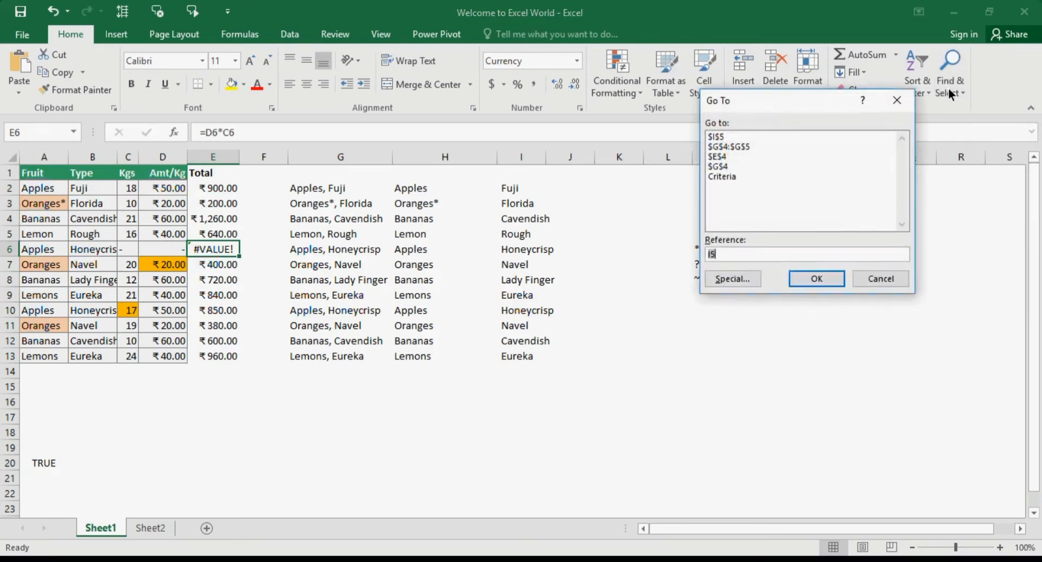
click(744, 278)
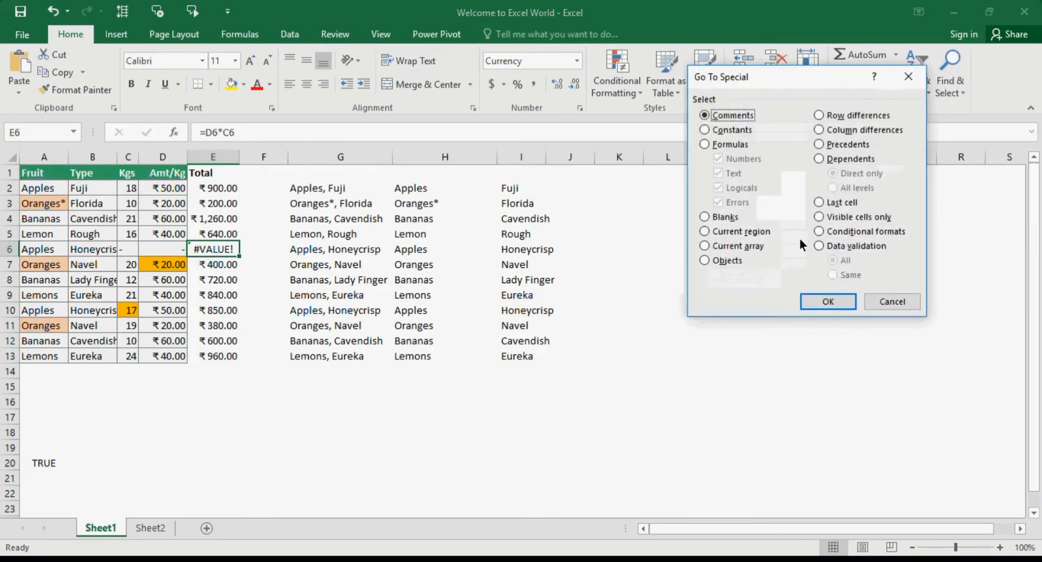
click(719, 146)
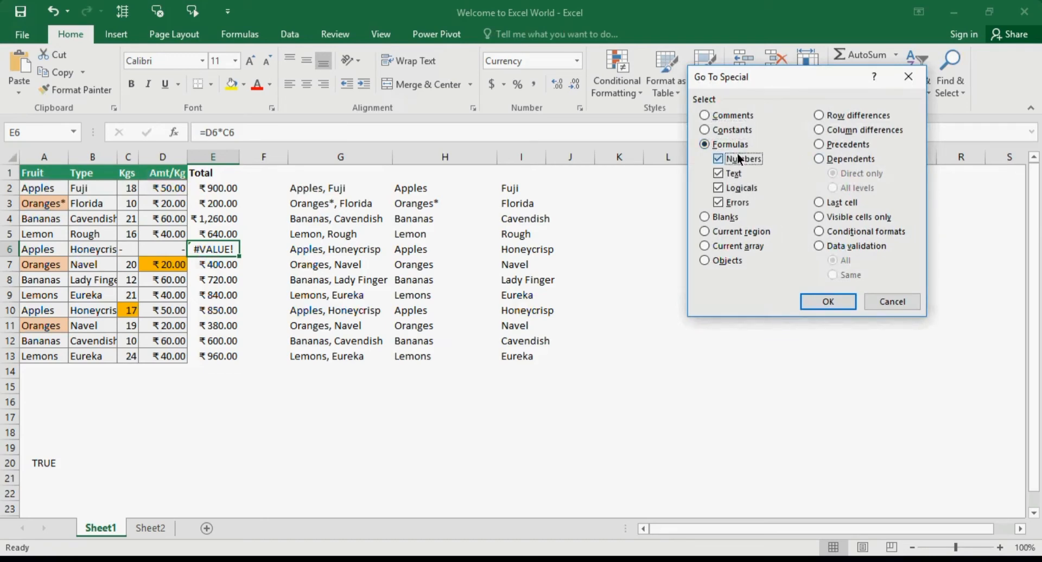
click(735, 205)
click(837, 298)
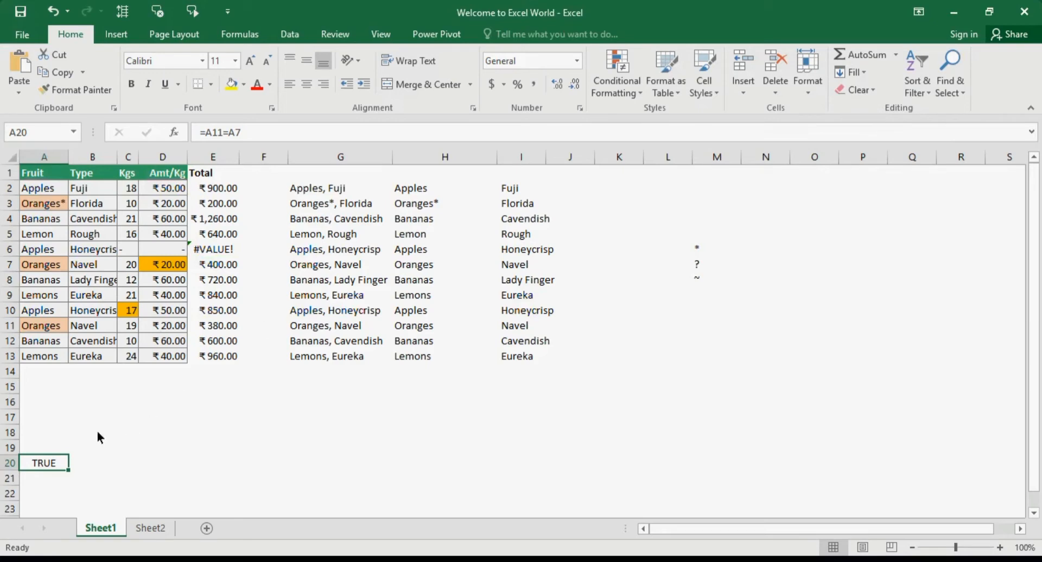
- Inspect the formula in cell A20 without changing it, and select its direct precedents with Go To Special
key(F2)
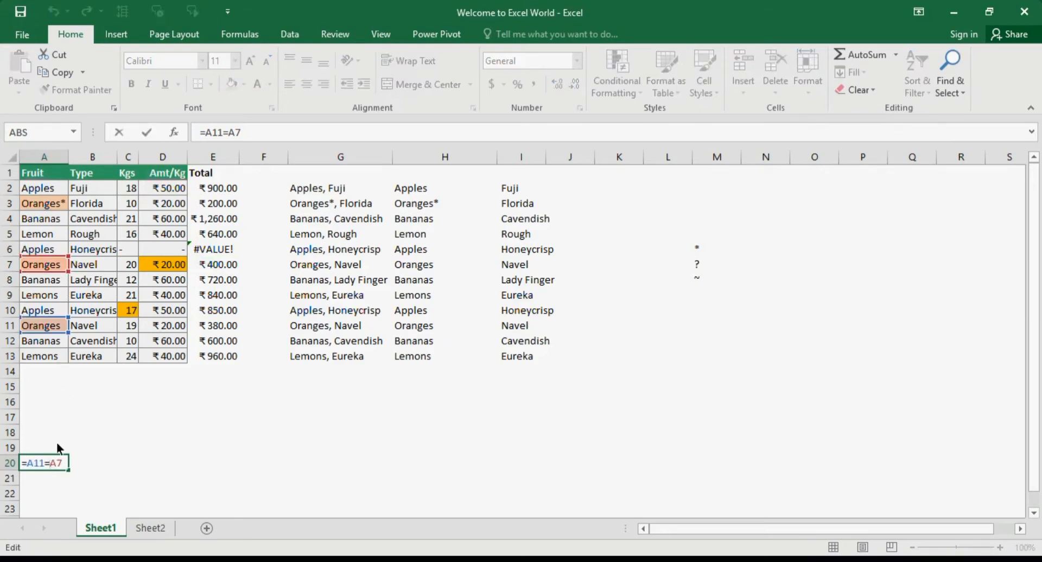
key(Escape)
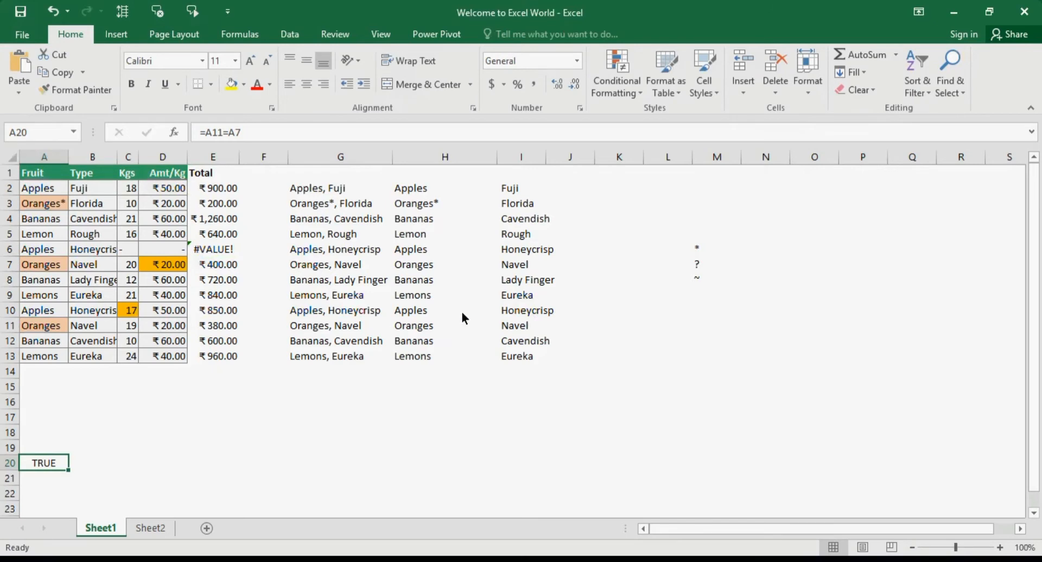
key(F5)
text(s)
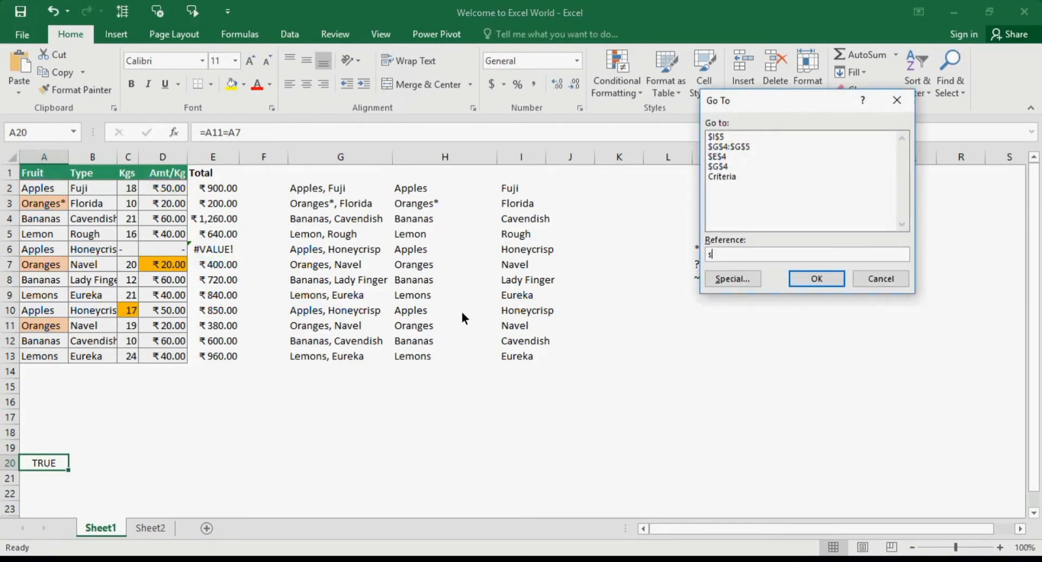
key(BackSpace)
click(744, 276)
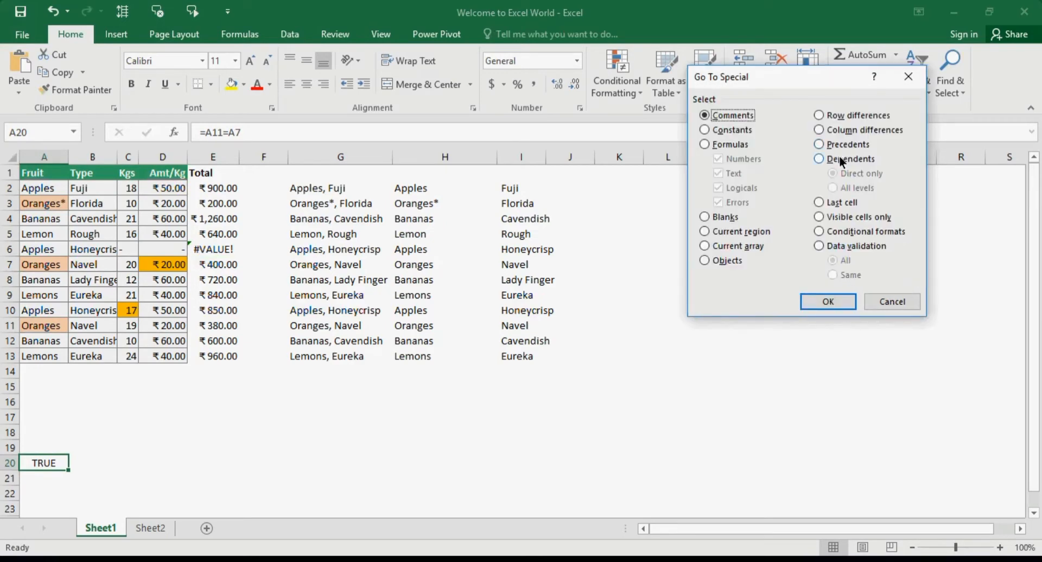
click(846, 145)
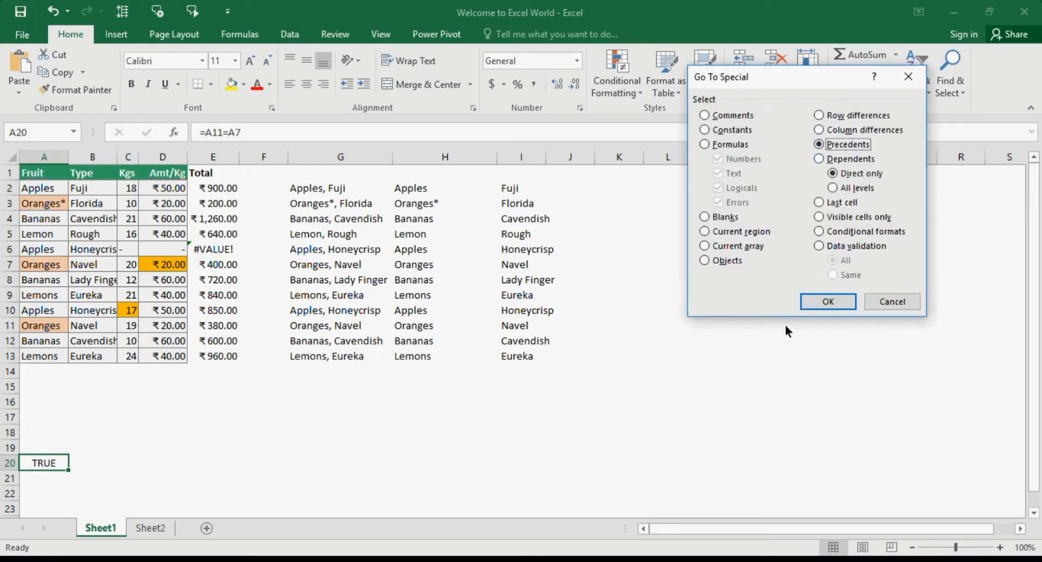
click(821, 306)
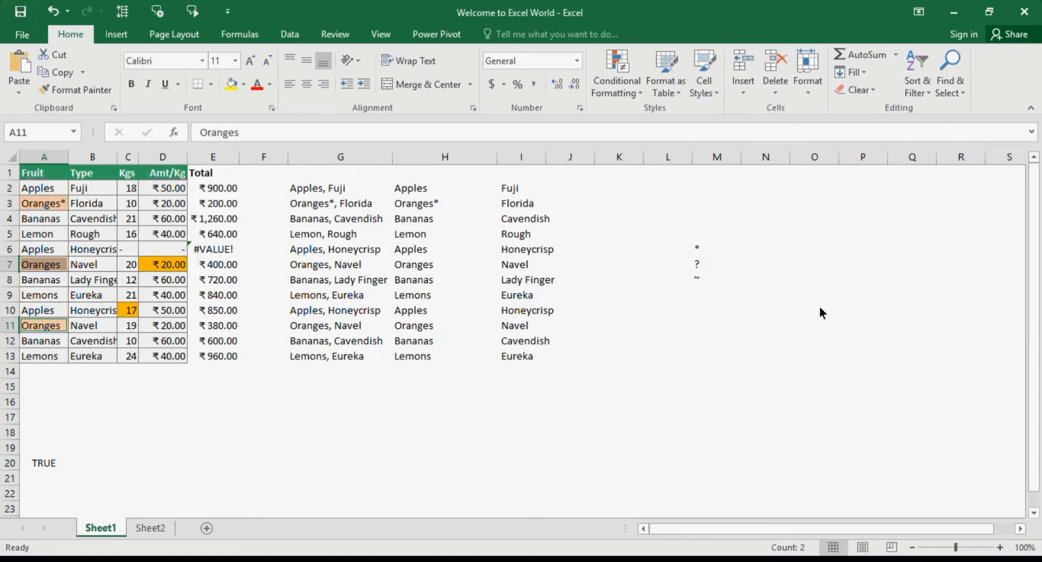
- Return to cell A20 and repeat the Go To Special selection of its direct precedents
click(44, 466)
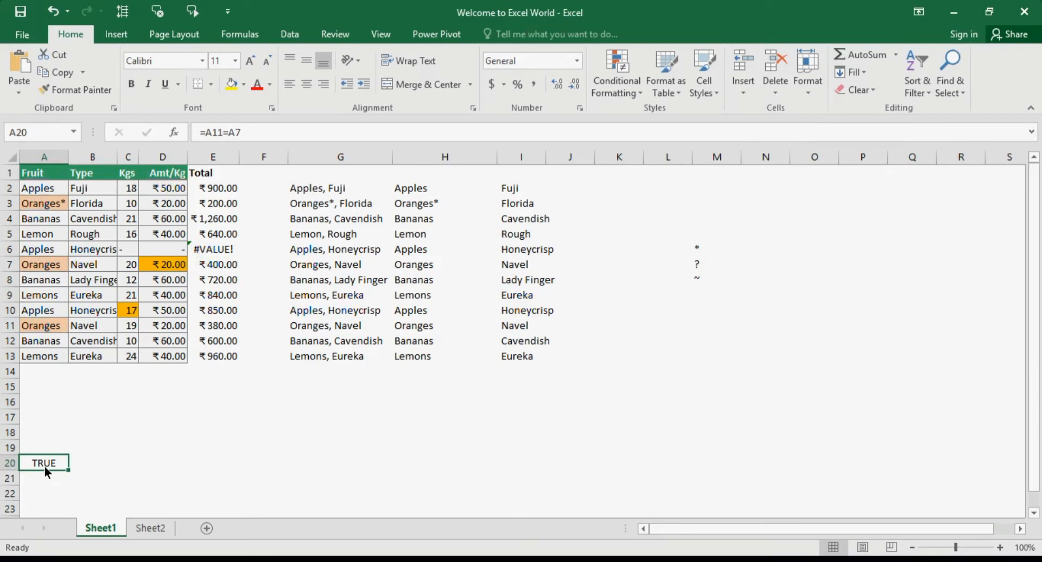
key(F5)
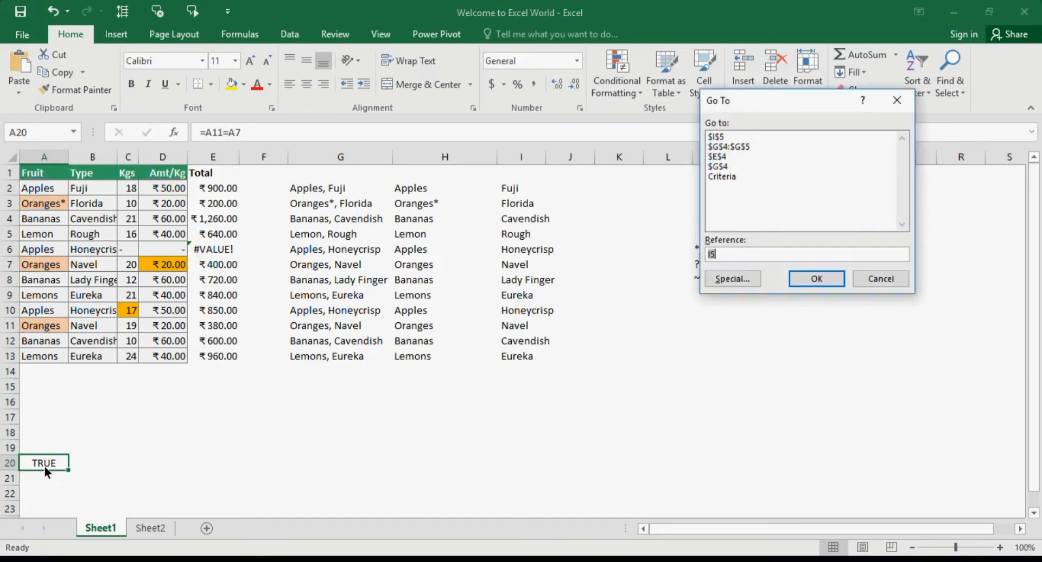
key(alt+s)
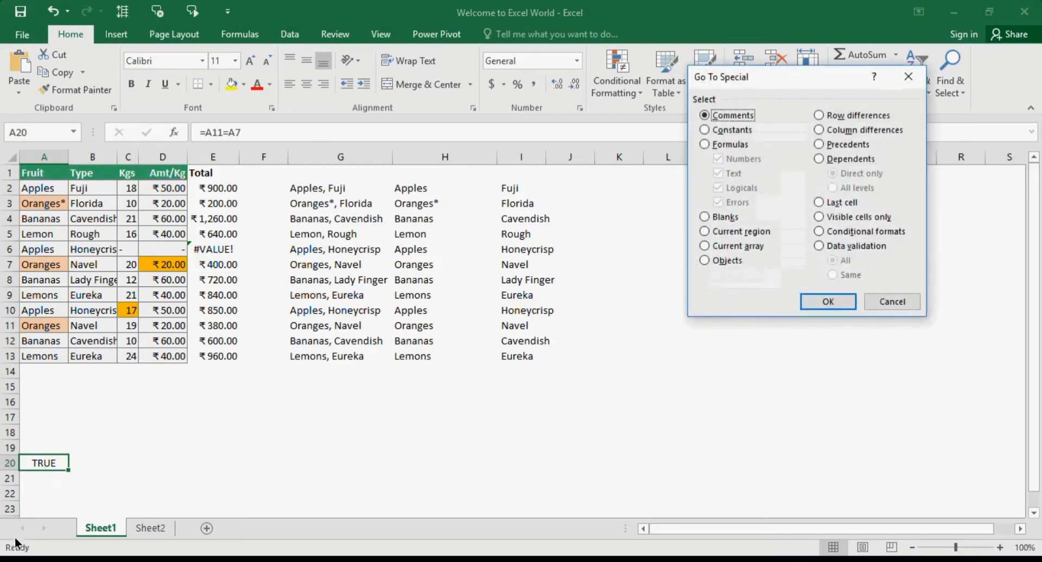
click(847, 143)
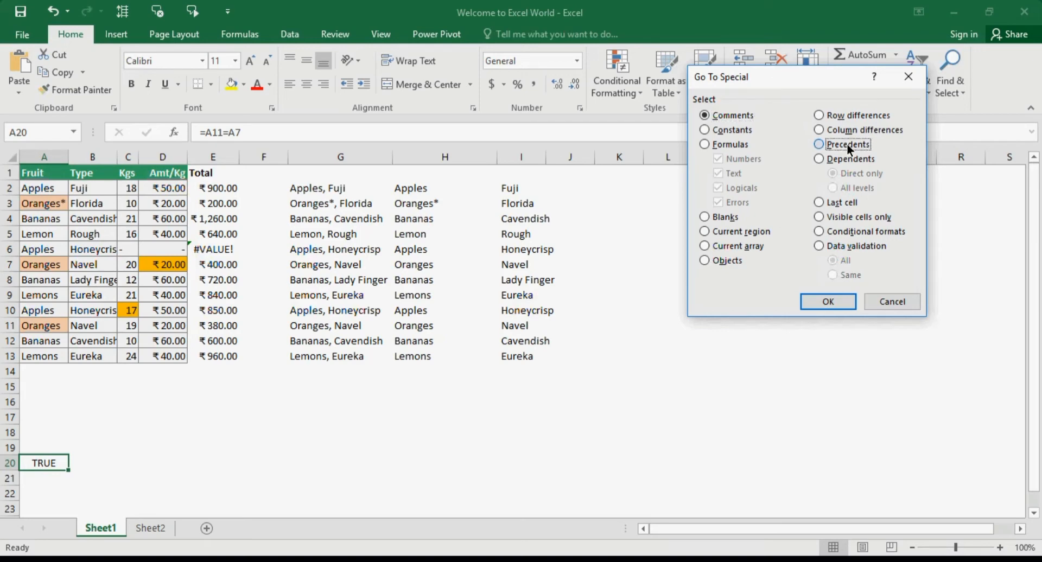
click(837, 302)
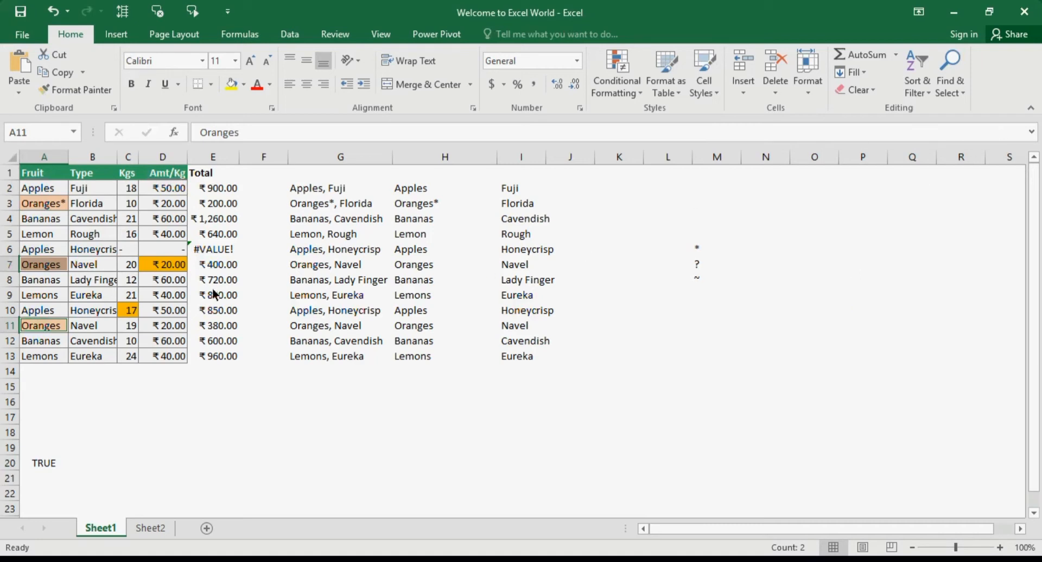
- Starting from cell A7, select its direct dependents with Go To Special
click(43, 267)
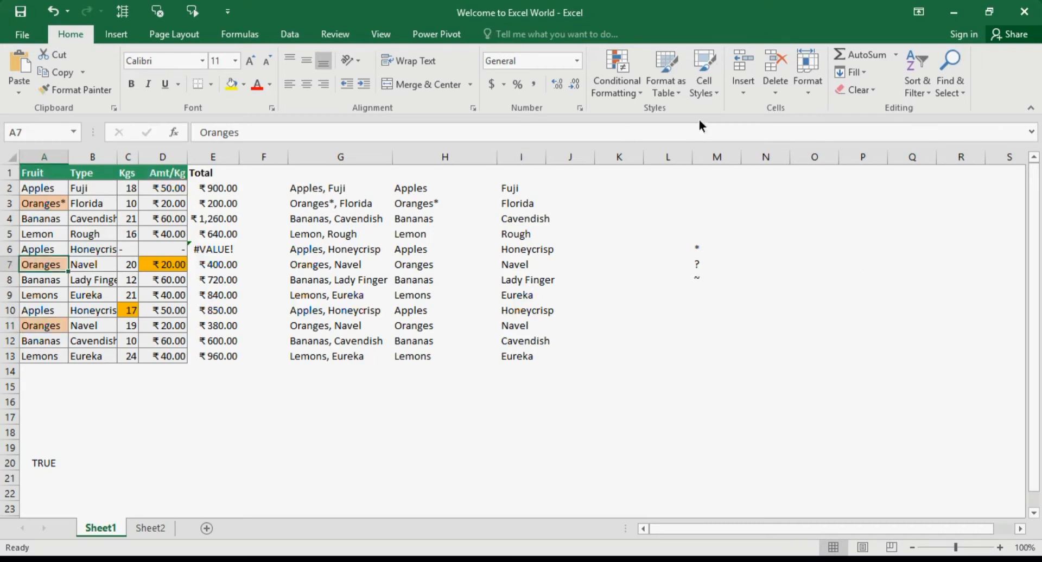
key(ctrl+g)
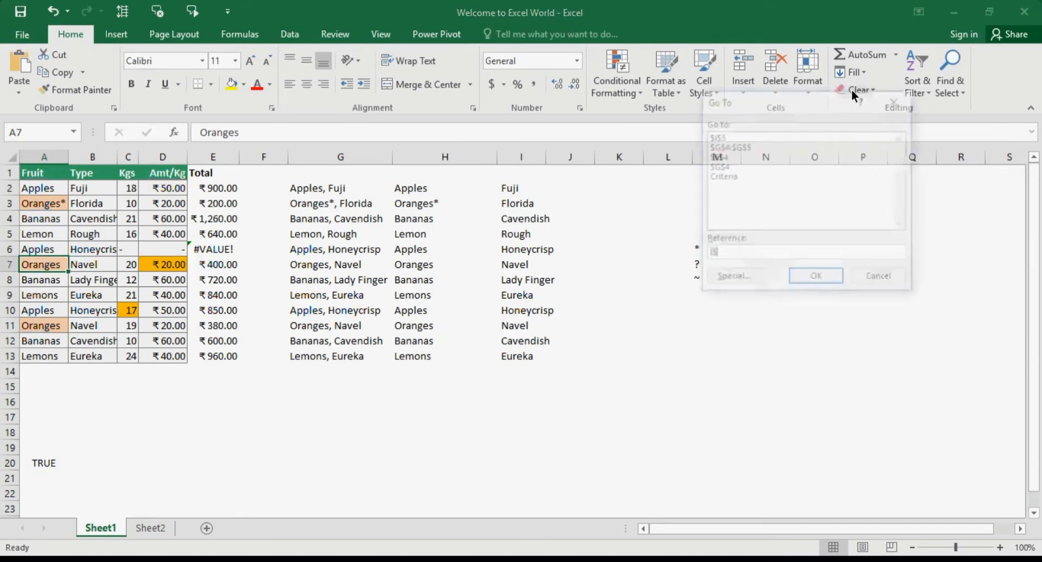
key(alt+s)
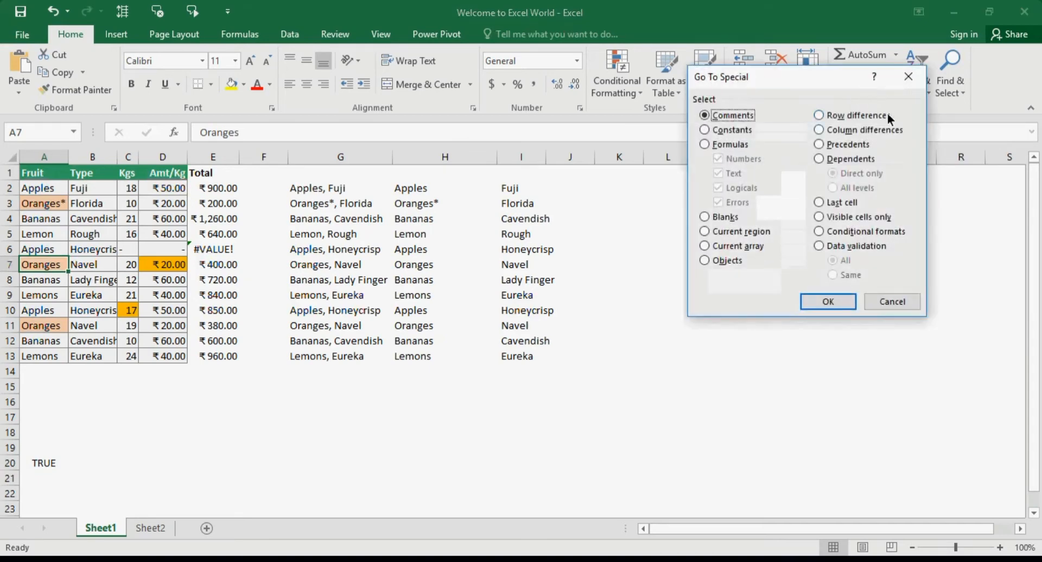
click(867, 158)
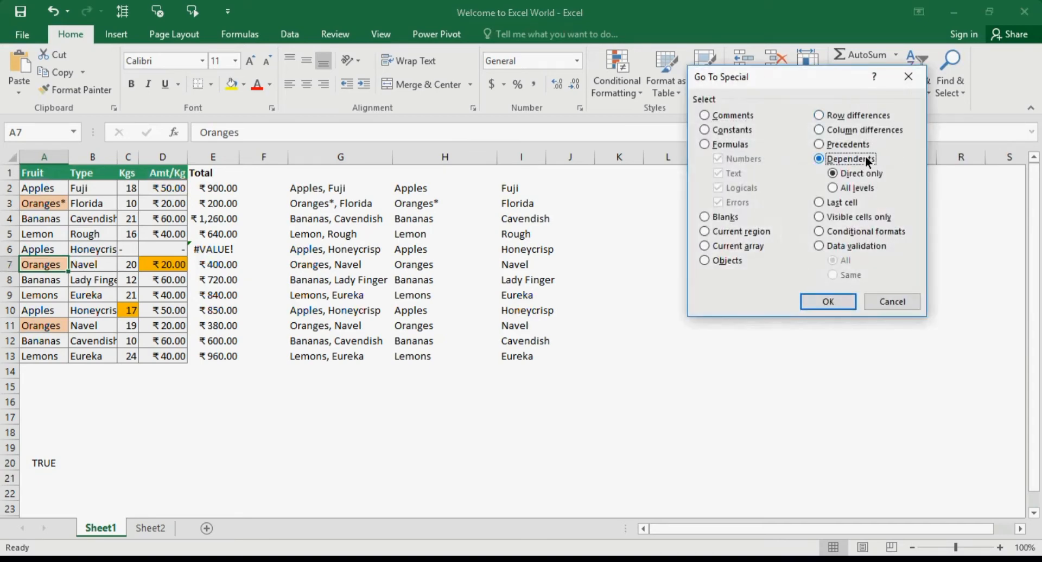
click(842, 293)
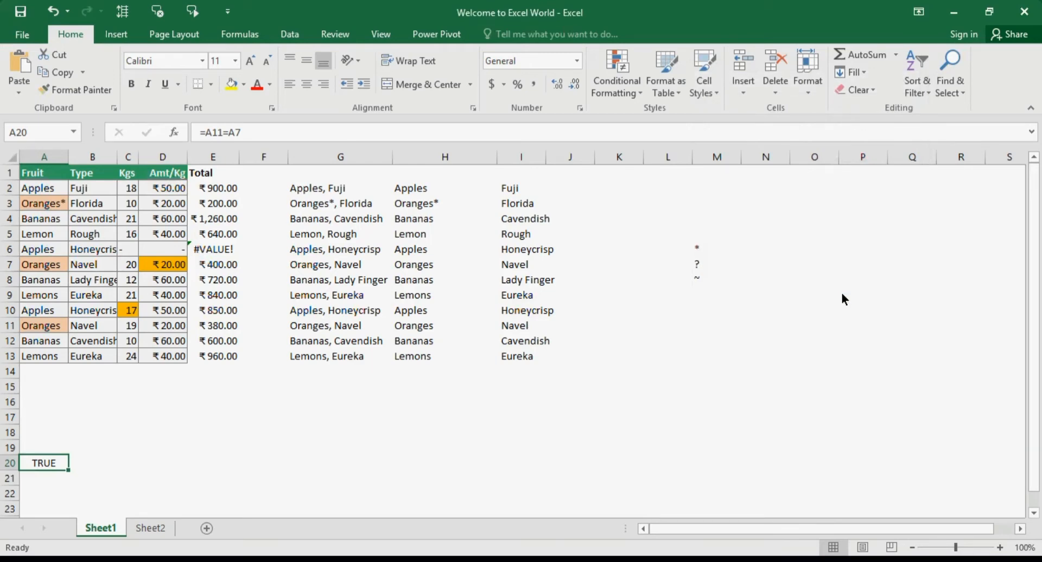
- Select all blank cells within the sheet's used range with Go To Special
key(F5)
key(alt+s)
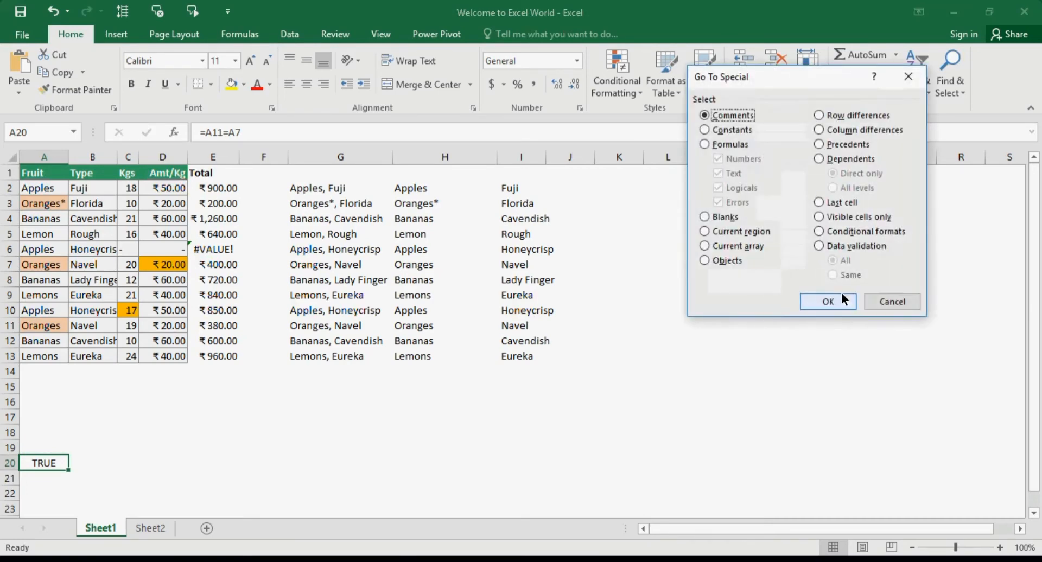
click(722, 216)
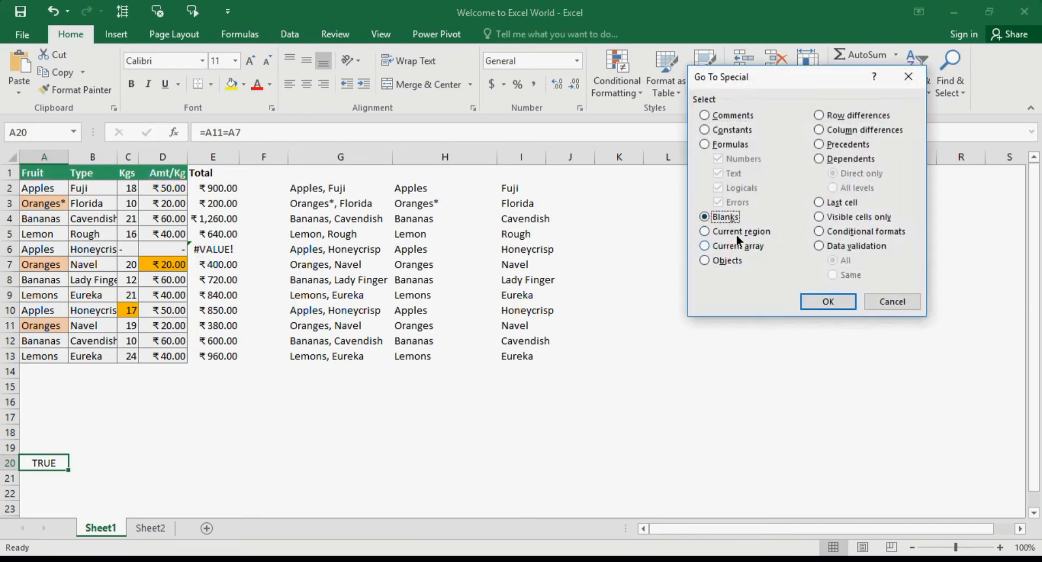
click(814, 295)
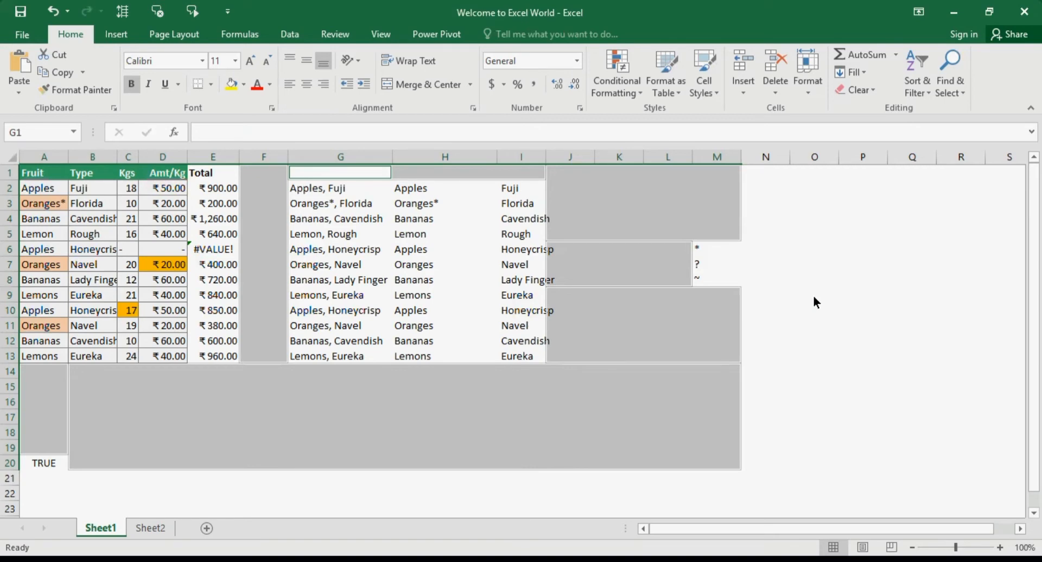
click(781, 314)
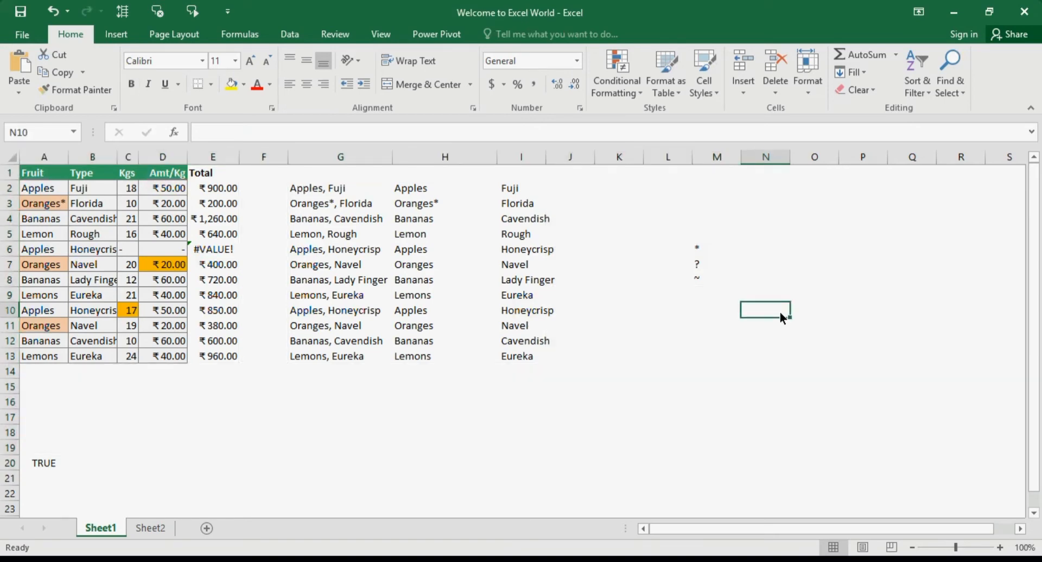
key(ctrl+g)
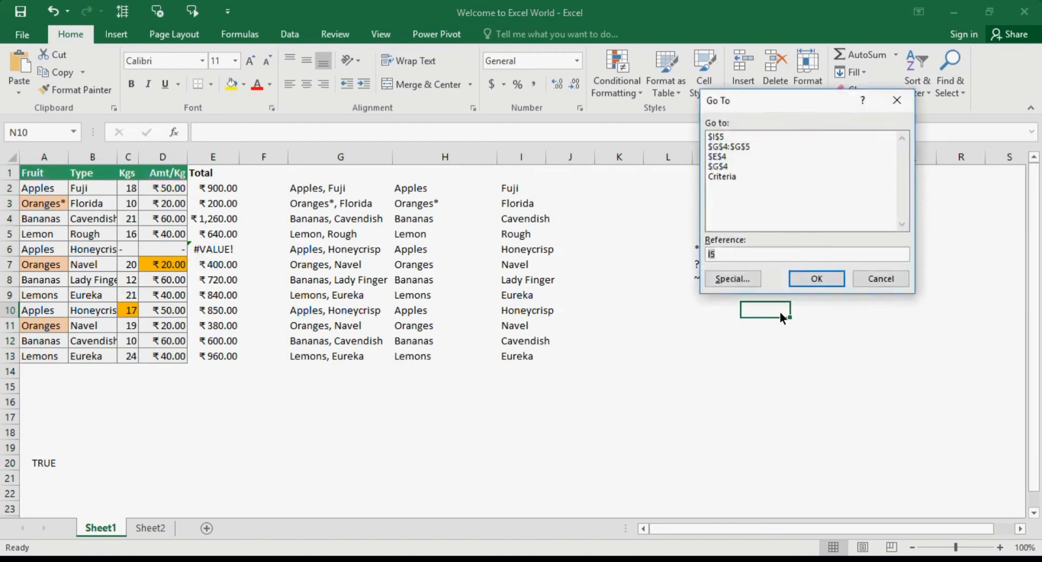
key(Escape)
- Starting from cell G7, select the current region of data around it with Go To Special
click(299, 263)
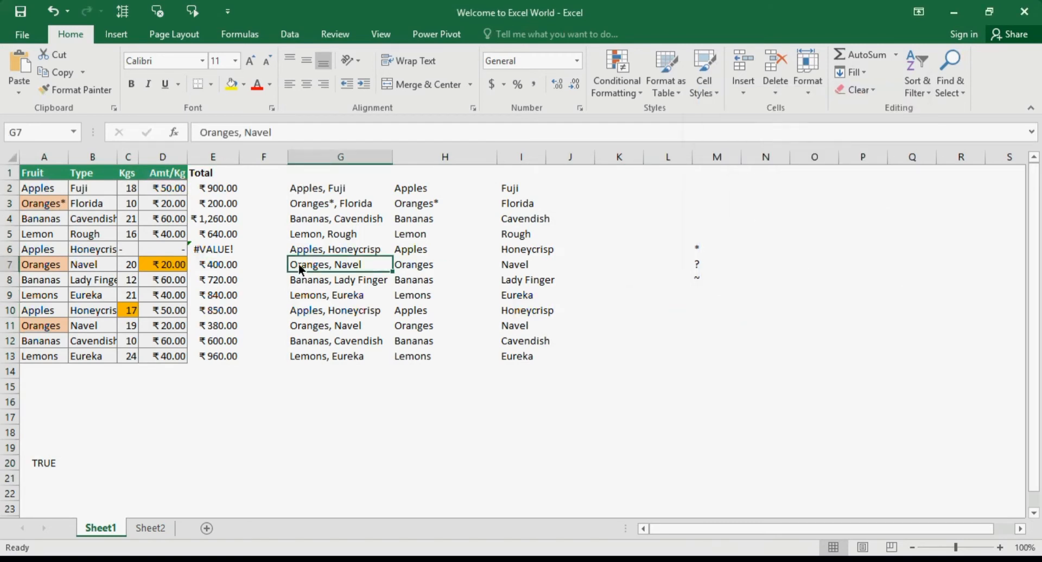
key(ctrl+g)
key(alt+s)
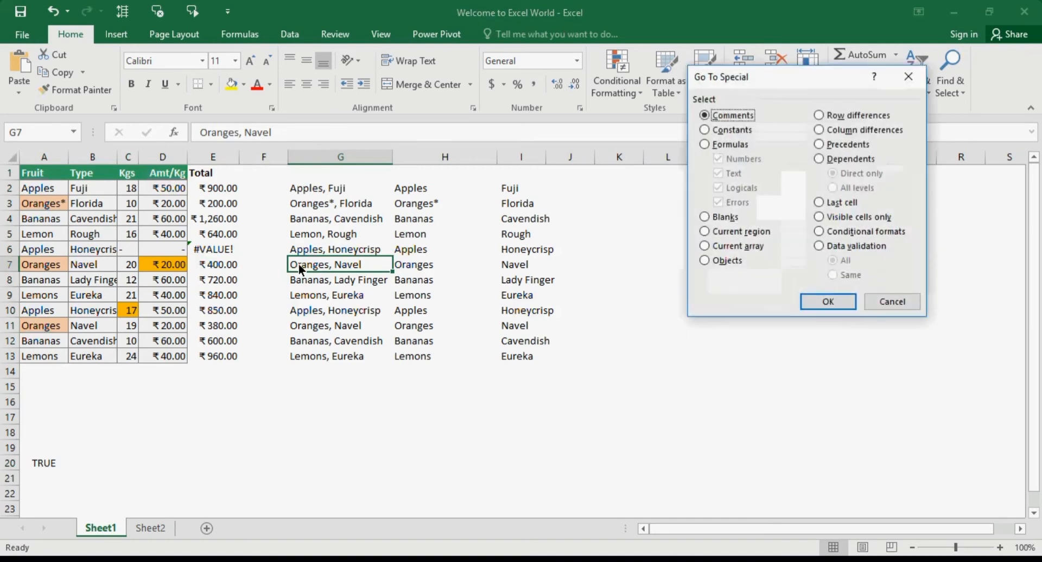
click(714, 231)
click(839, 301)
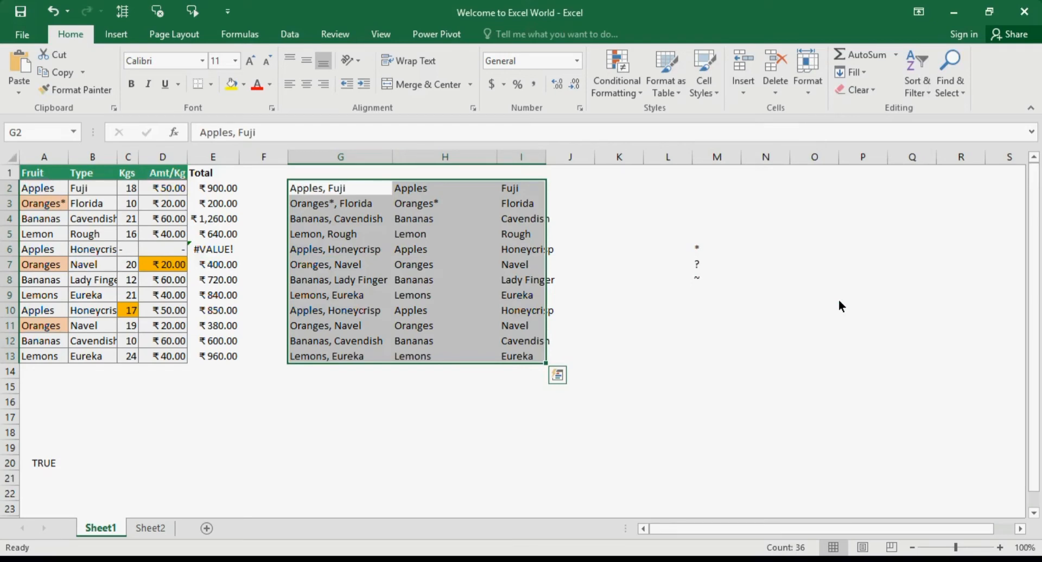
- Starting from empty cell O9, select the last used cell of the sheet with Go To Special
click(840, 300)
key(ctrl+g)
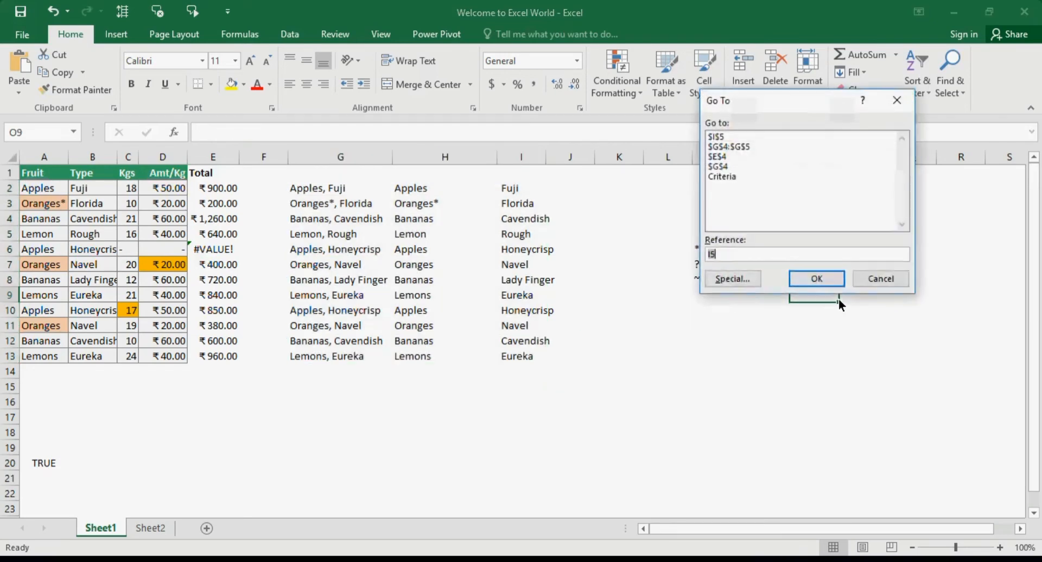
key(alt+s)
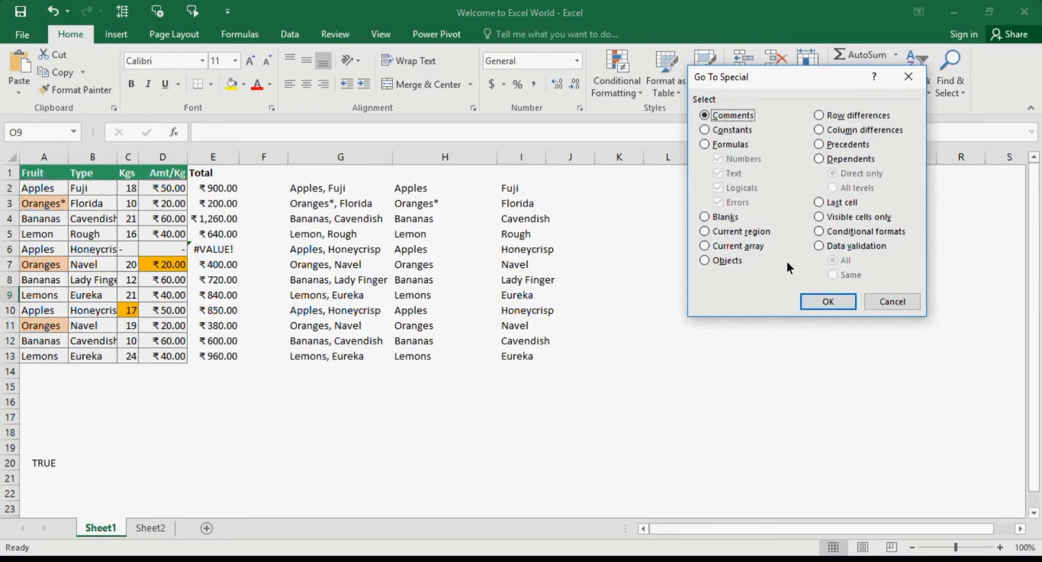
click(849, 203)
click(846, 303)
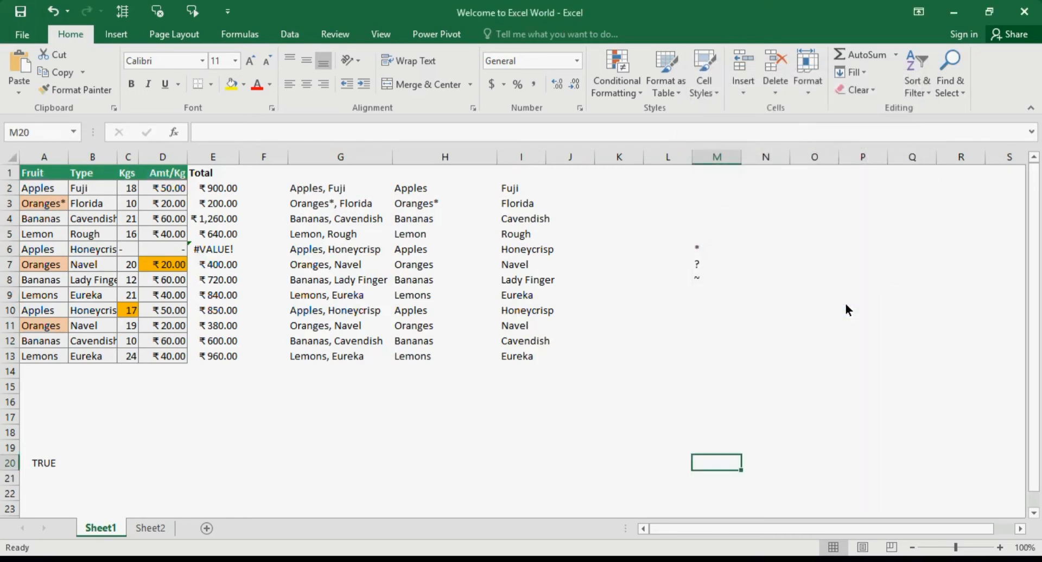
- Select all blank cells in the sheet's used range with Go To Special's Blanks option
key(F5)
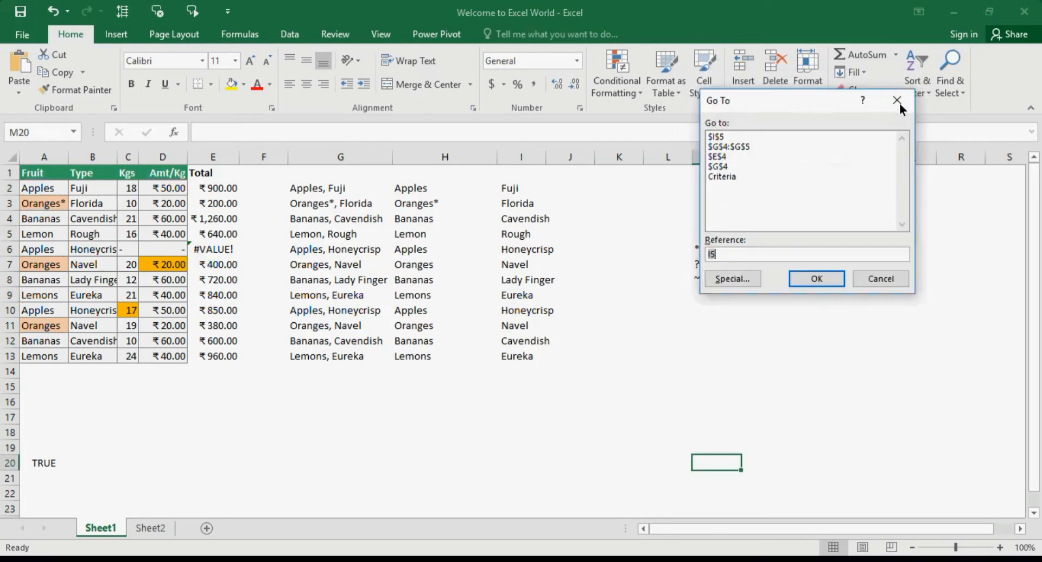
click(898, 285)
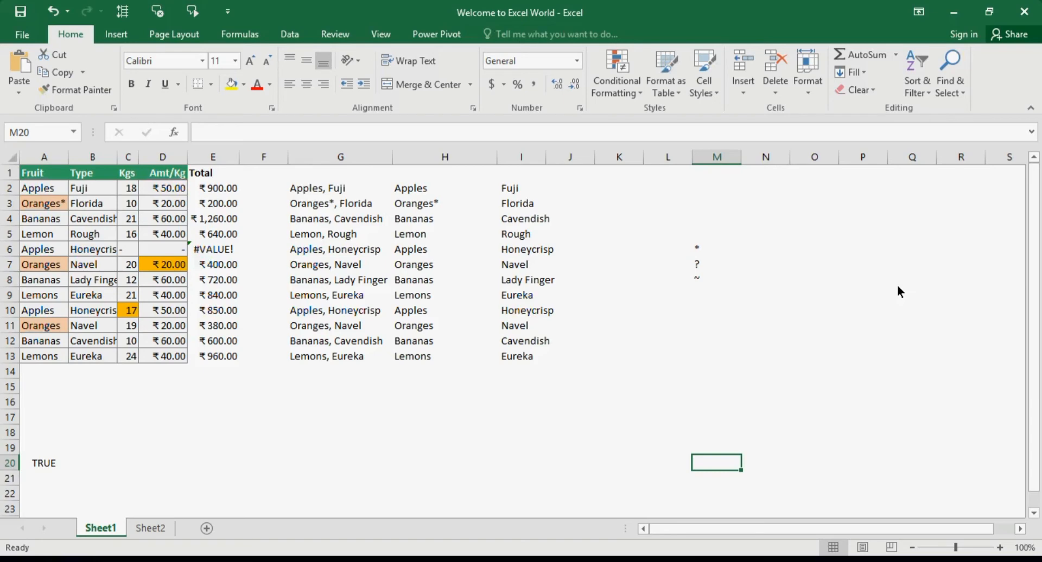
click(963, 90)
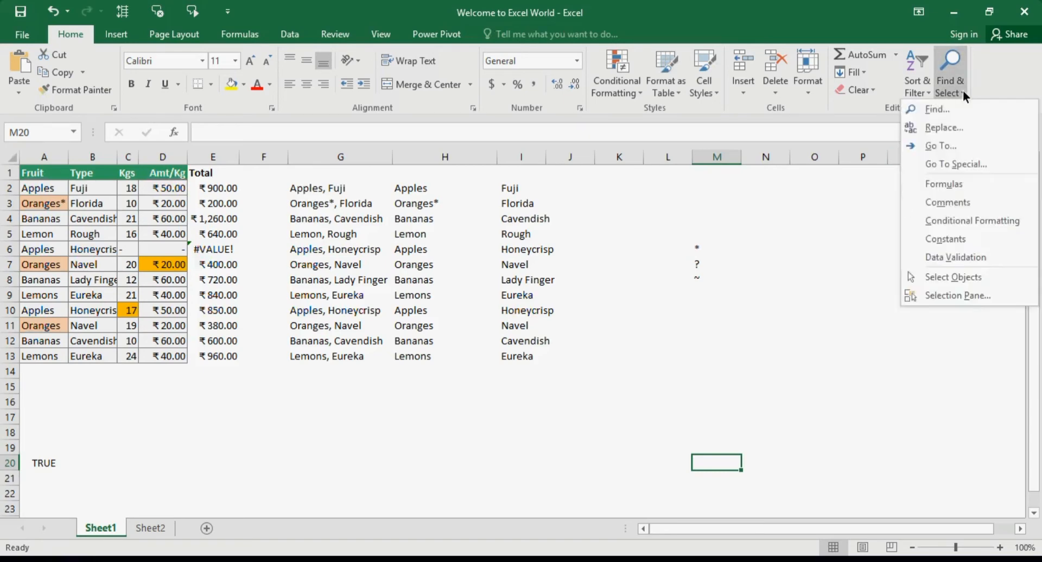
click(970, 157)
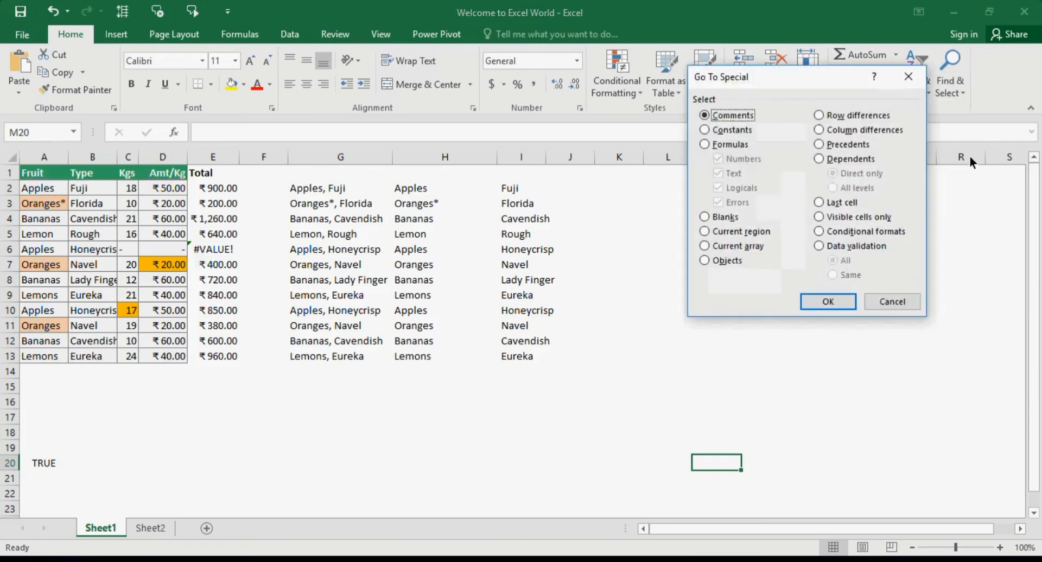
click(729, 221)
click(828, 300)
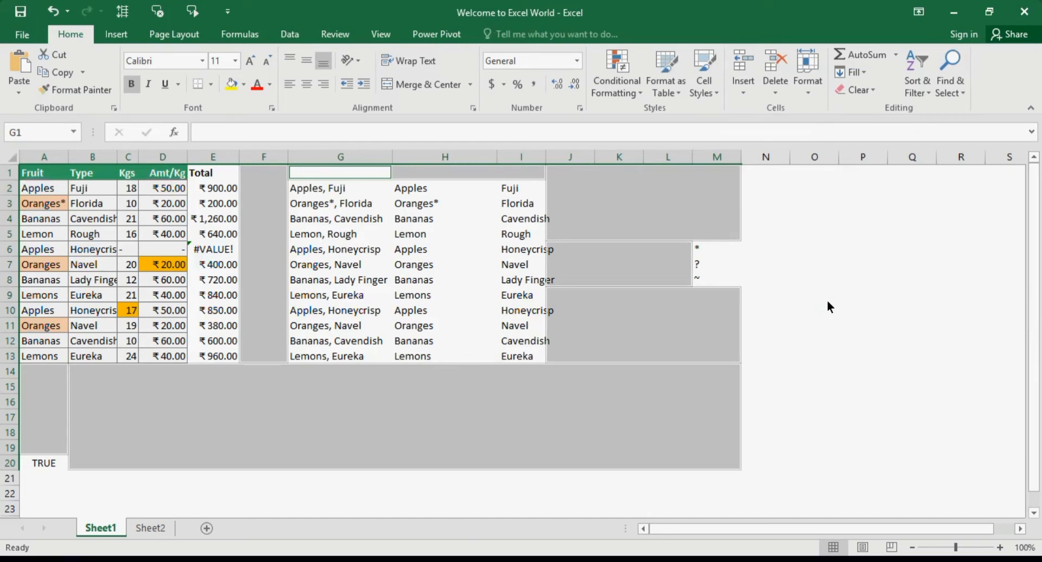
click(947, 76)
click(967, 164)
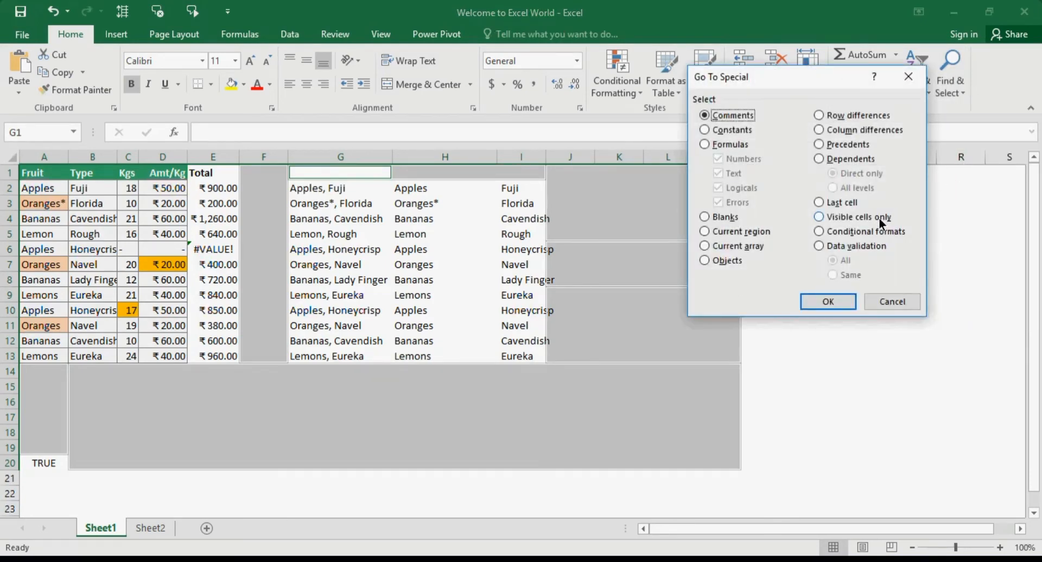
click(892, 301)
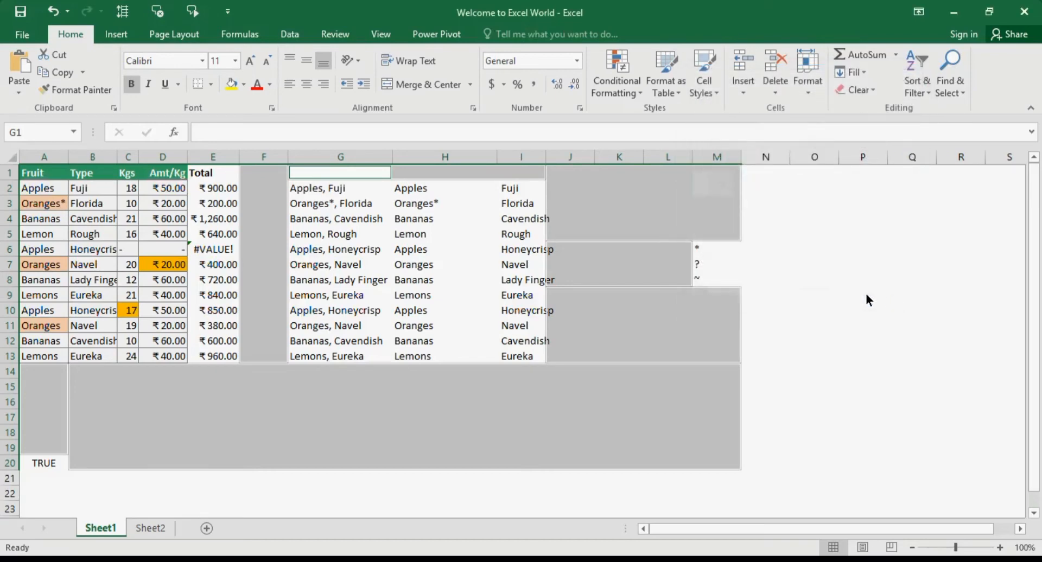
click(783, 293)
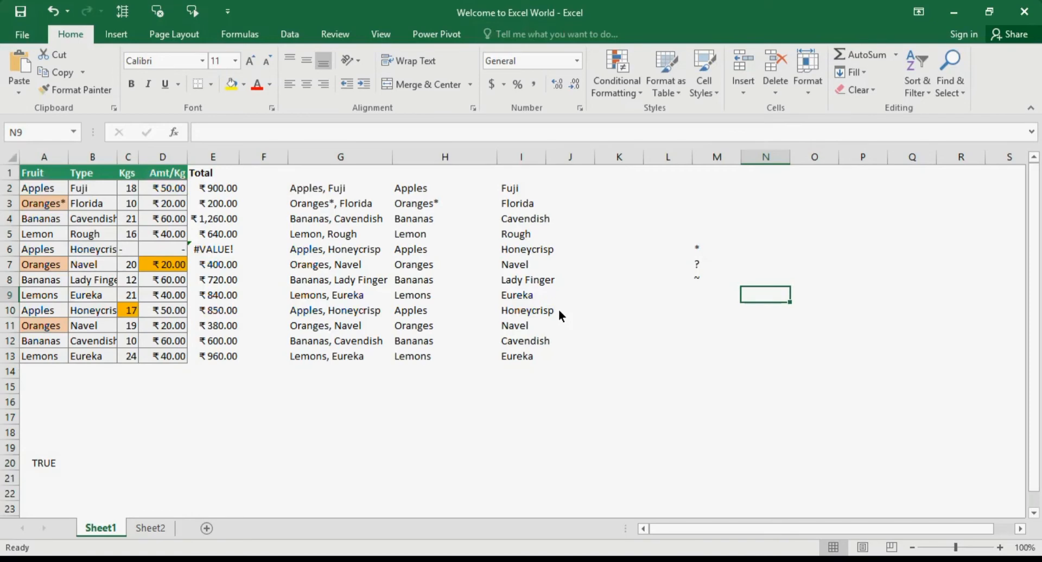
- Add filters to the data in columns G to I and filter column G by the search text "o"
click(317, 179)
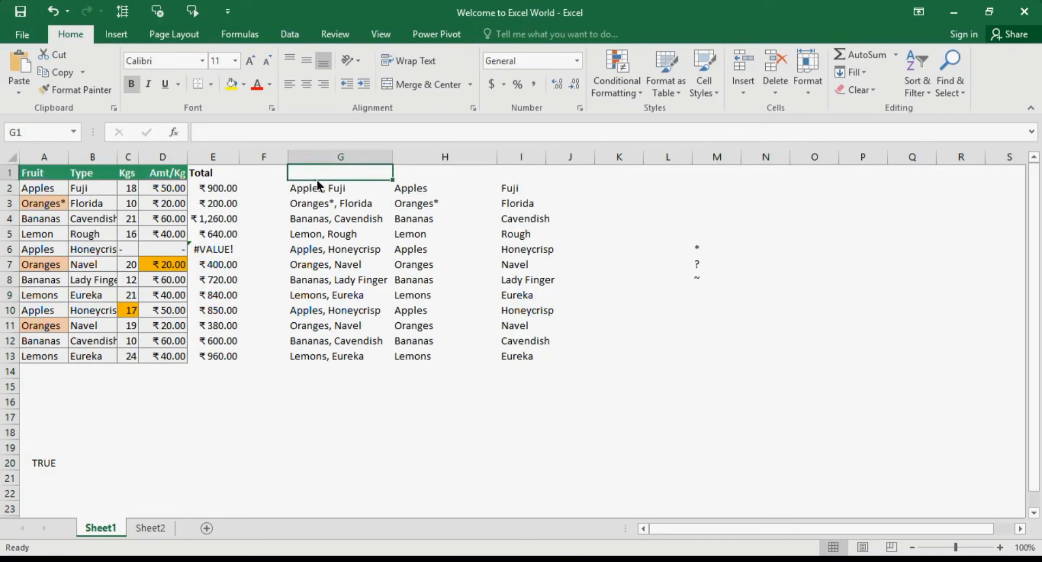
click(286, 35)
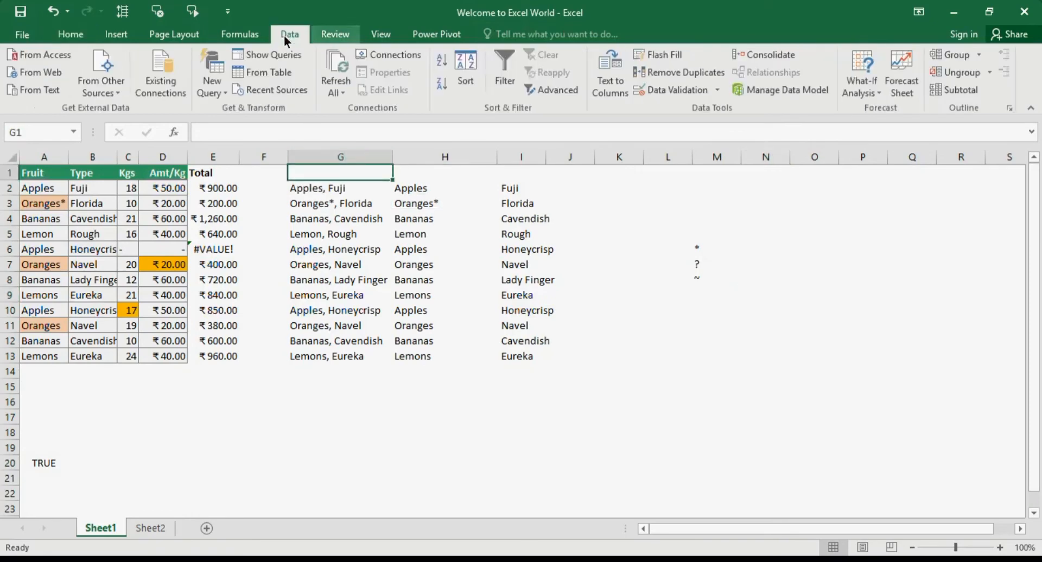
click(497, 74)
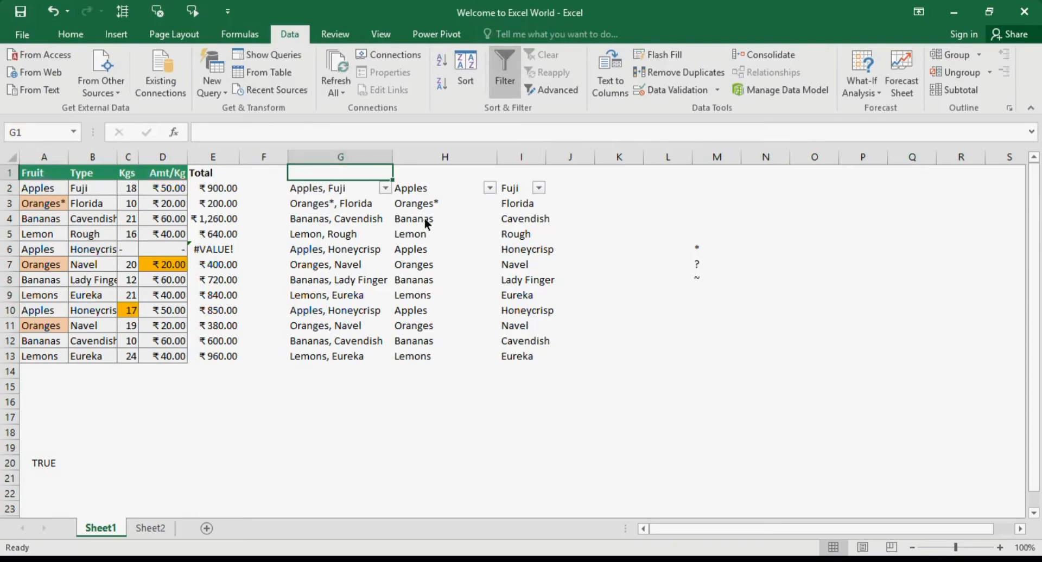
click(385, 189)
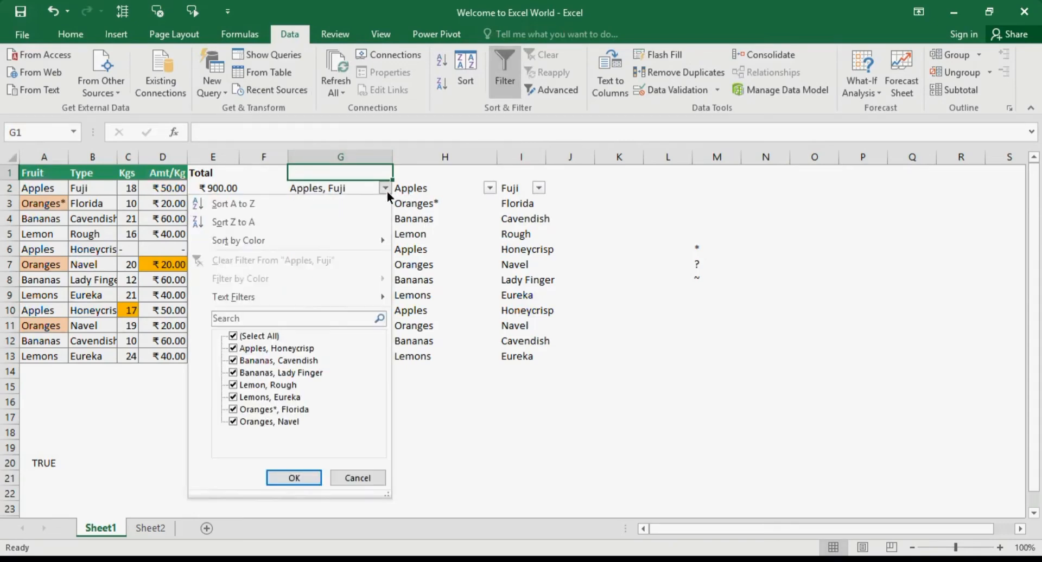
click(316, 320)
text(o)
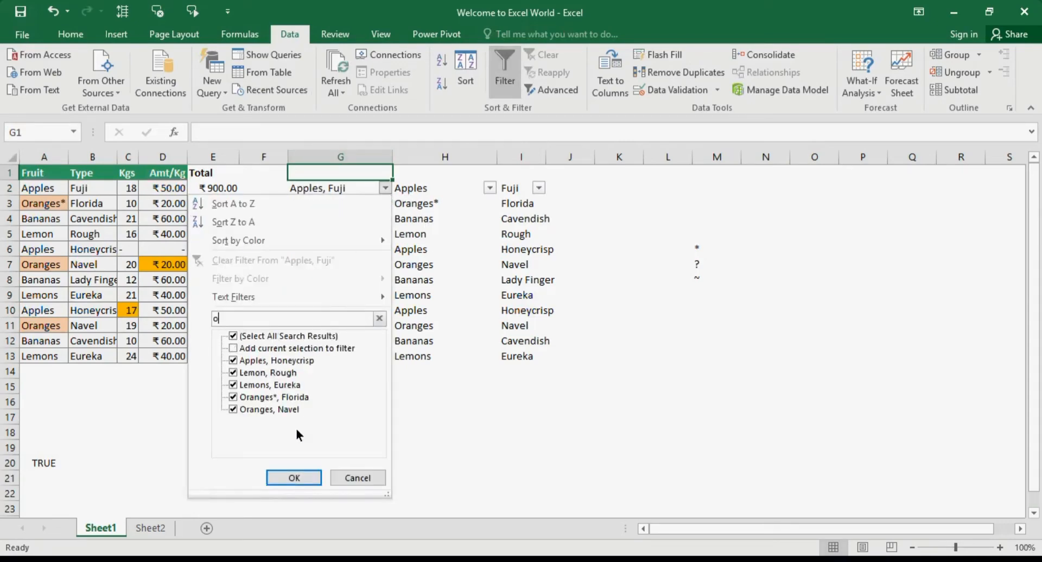
click(292, 479)
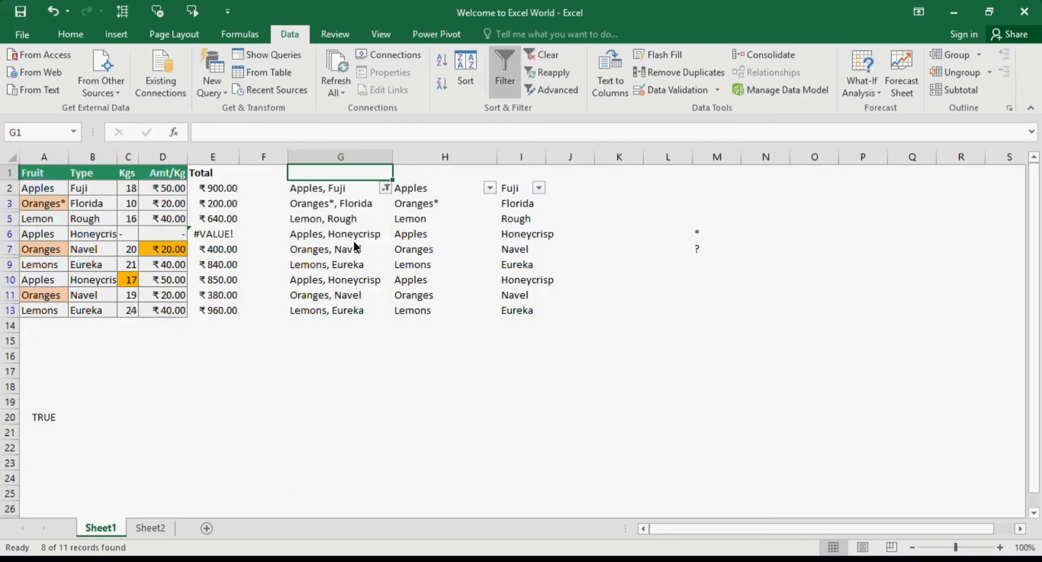
- Select G1 through G13 in the filtered list, restrict the selection to visible cells, and copy it
key(shift+Down)
key(shift+Down)
key(shift+Down)
key(shift+Down)
key(shift+Down)
key(shift+Down)
key(shift+Down)
key(shift+Down)
key(shift+Down)
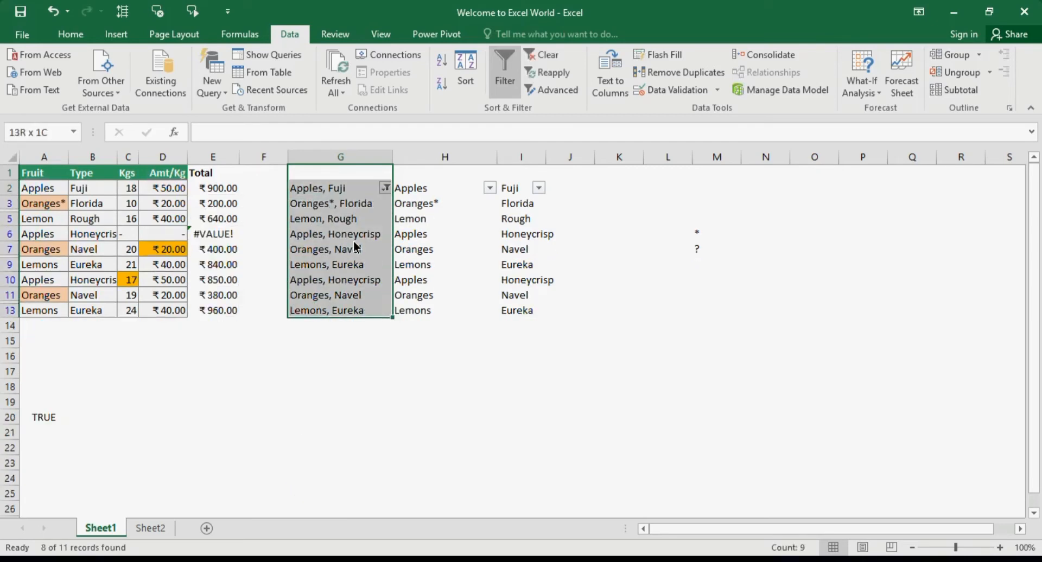
key(alt+semicolon)
key(ctrl+c)
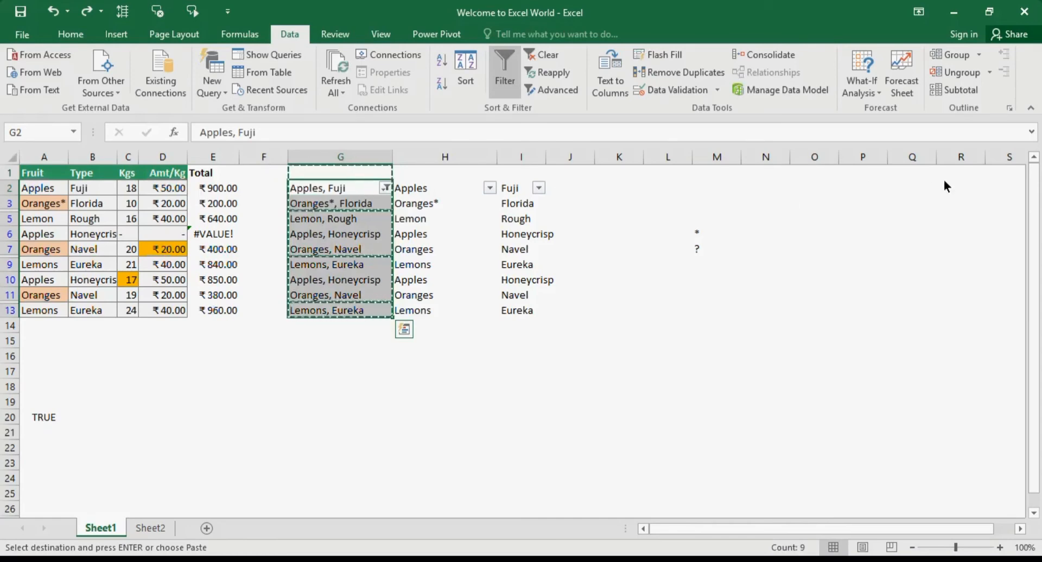
- Apply Go To Special's Visible cells only option to the copied selection in column G
key(F5)
click(754, 280)
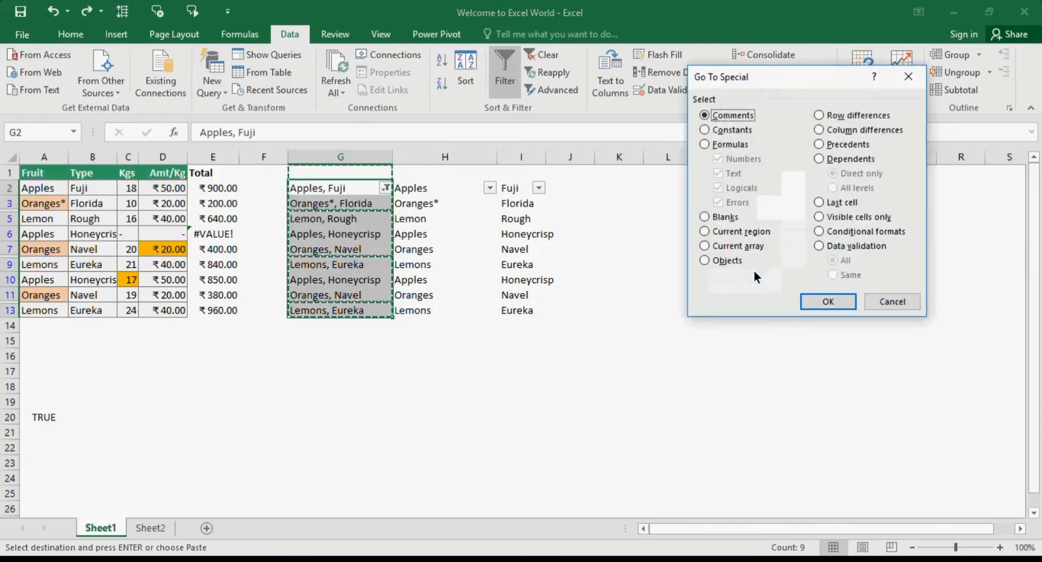
click(857, 222)
click(832, 296)
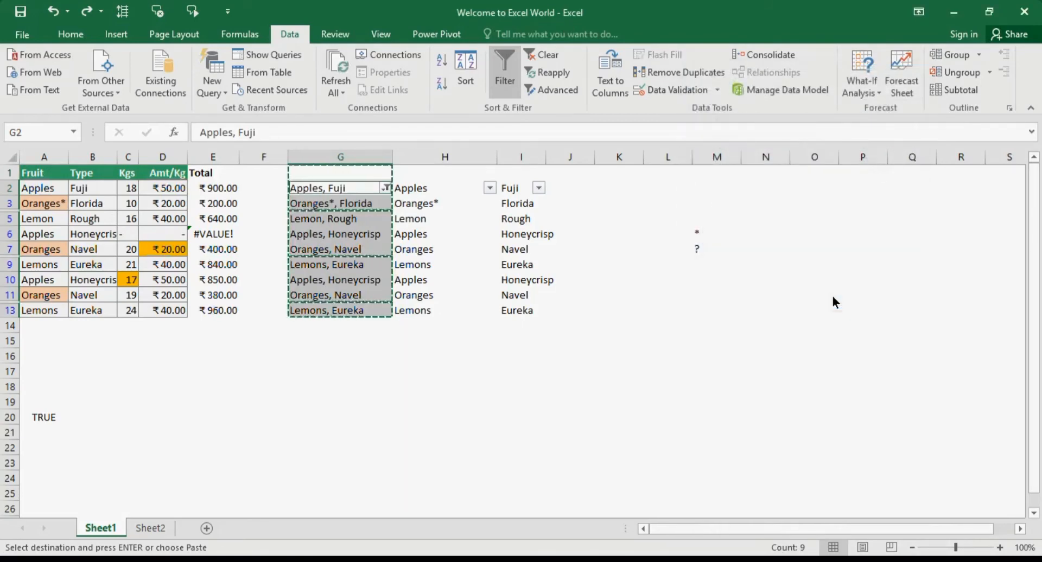
- Paste the copied visible cells starting at G18 and review the pasted list down to its last entry
click(330, 385)
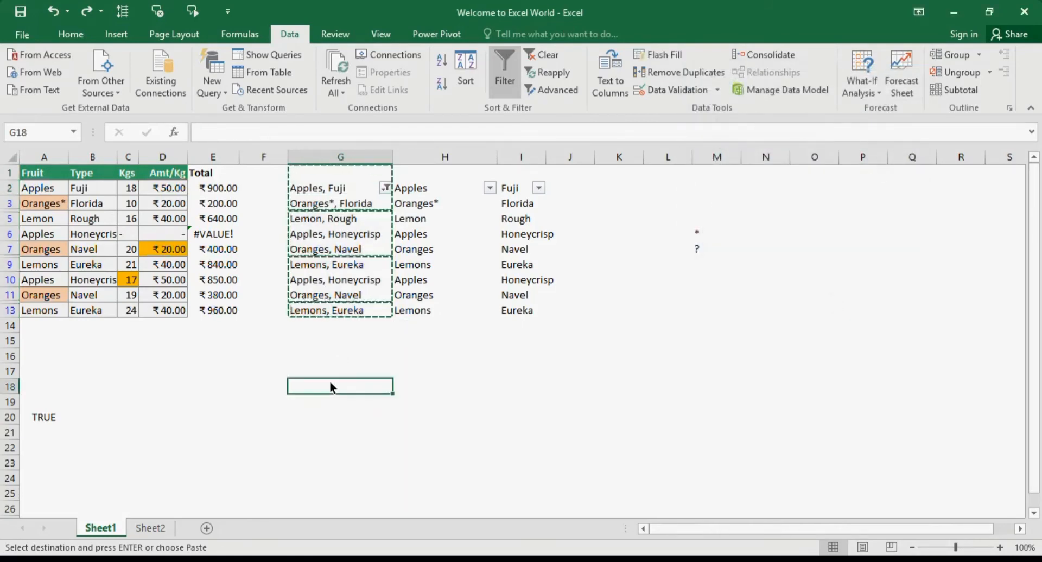
key(ctrl+v)
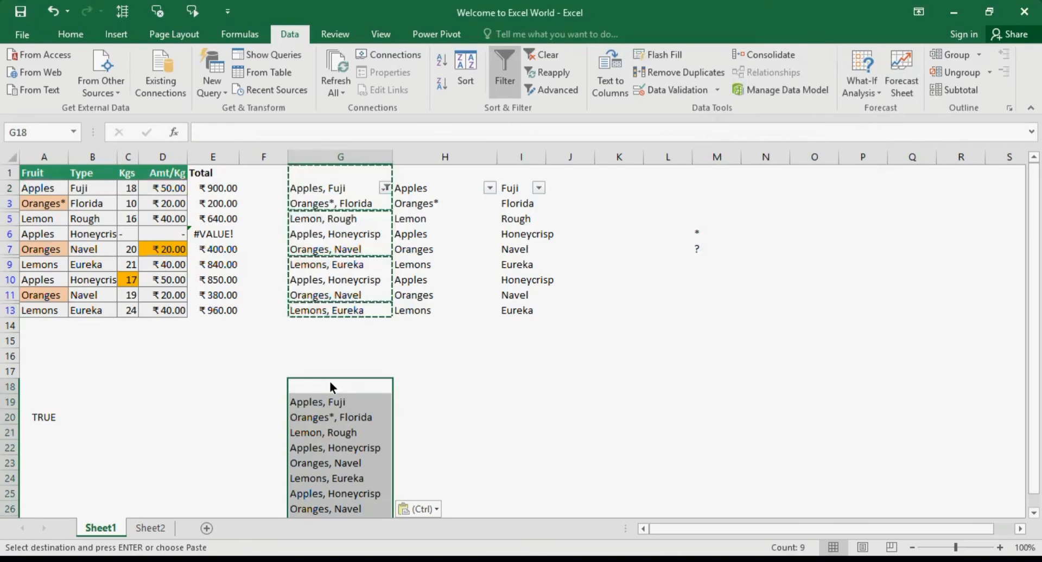
key(Down)
key(Down)
key(Down)
key(Down)
key(Down)
key(Down)
key(Down)
key(Down)
key(Down)
key(Down)
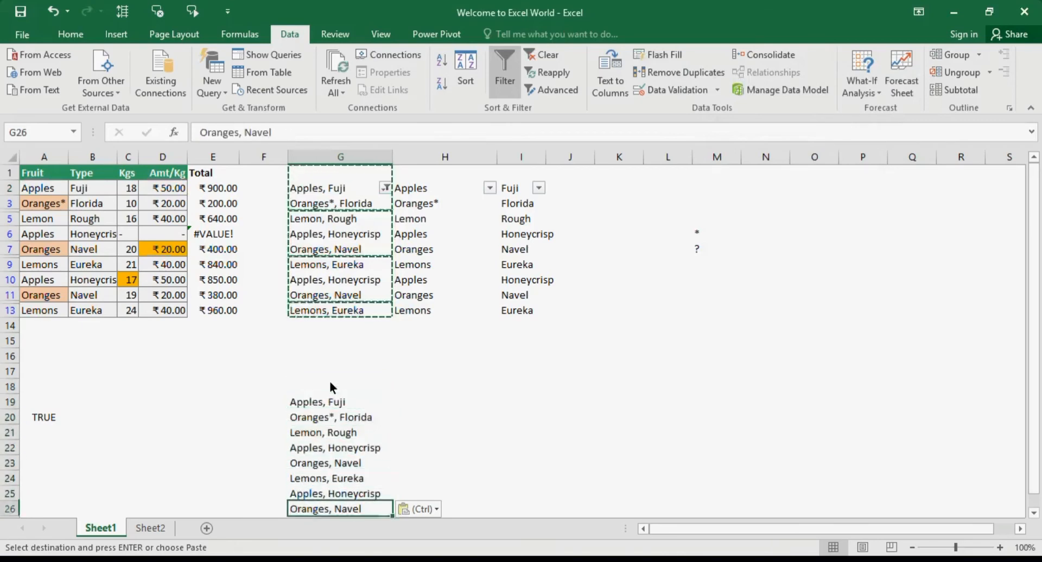
key(Down)
key(Up)
key(Up)
key(Up)
key(Up)
key(Up)
key(Up)
key(Up)
key(Up)
key(Up)
key(Up)
key(Up)
key(Up)
key(Up)
key(Up)
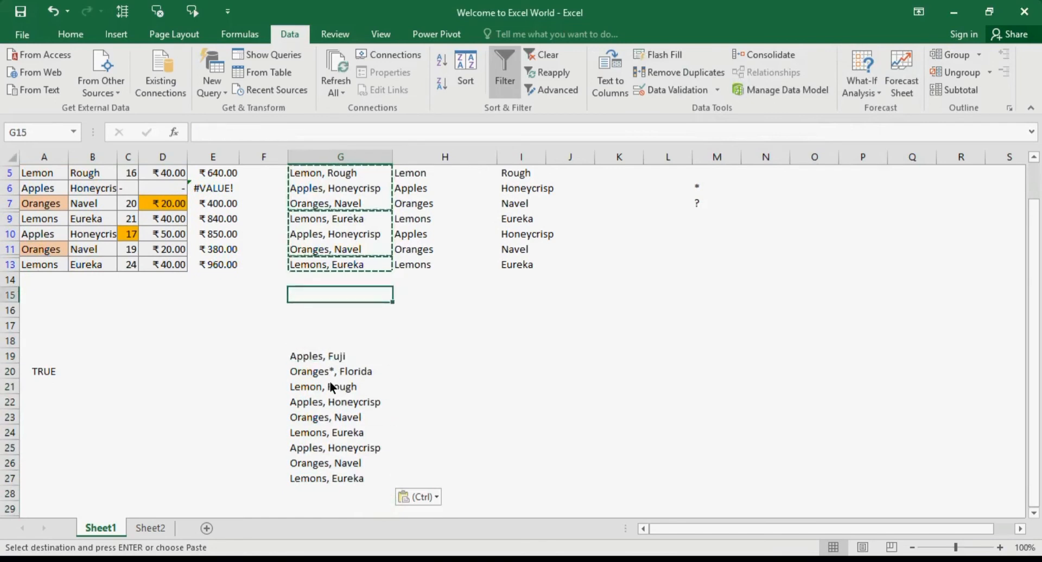
- Clear the pasted list from cells G18 through G27
key(Down)
key(Down)
key(Down)
key(Down)
key(Up)
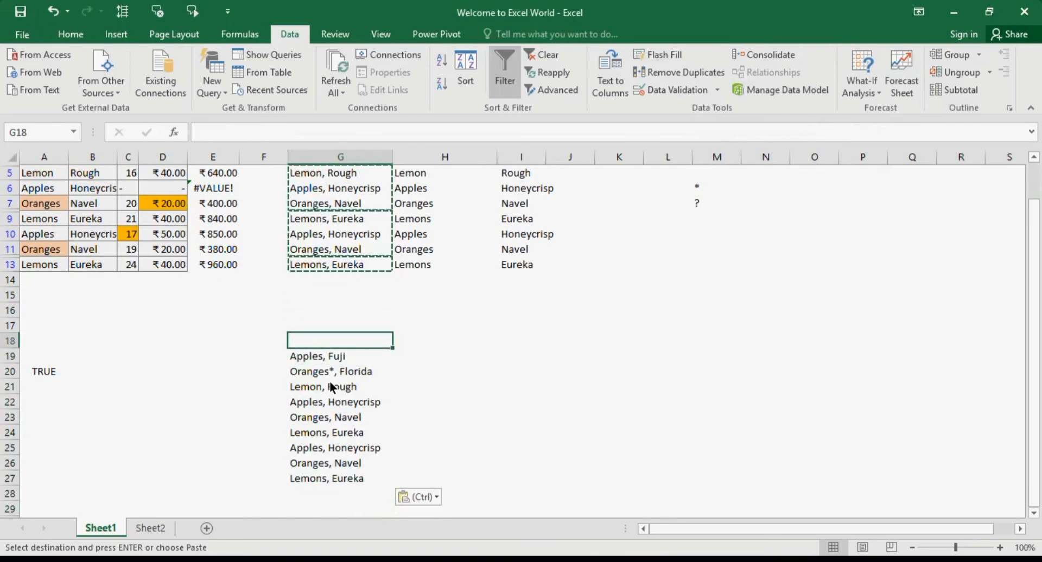
key(shift+Down)
key(shift+Down)
key(shift+Down)
key(shift+Down)
key(shift+Down)
key(shift+Down)
key(shift+Down)
key(shift+Down)
key(shift+Down)
key(Delete)
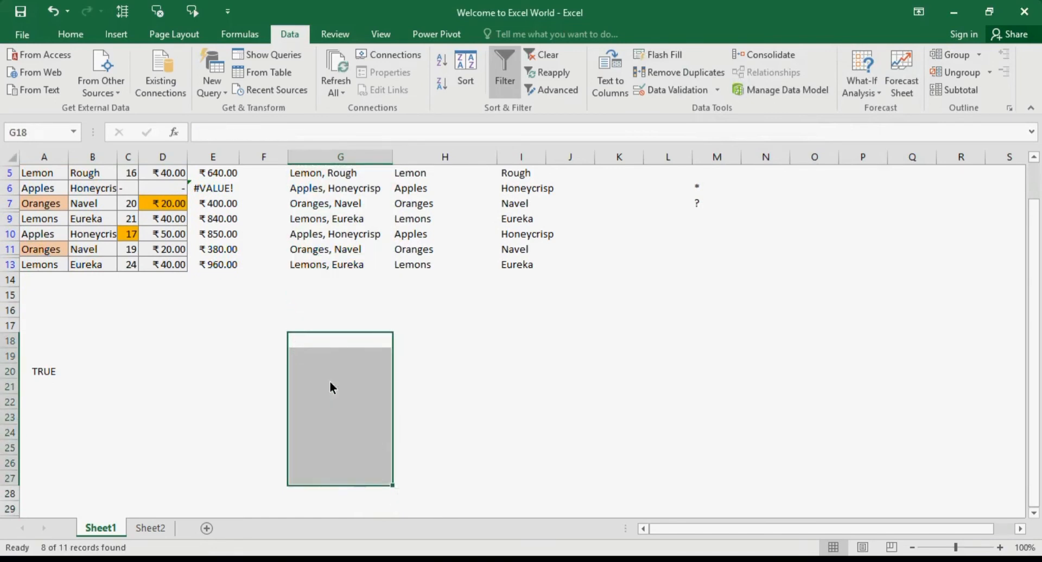
- From cell G17, search the sheet for cells with conditional formats using Go To Special
key(Up)
key(shift+Down)
key(shift+Up)
key(F5)
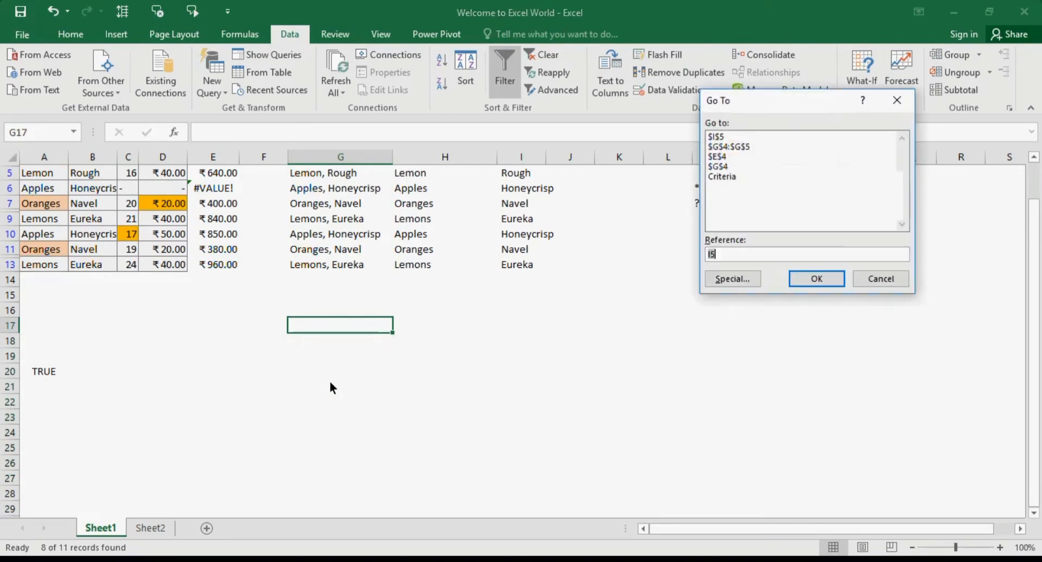
key(alt+s)
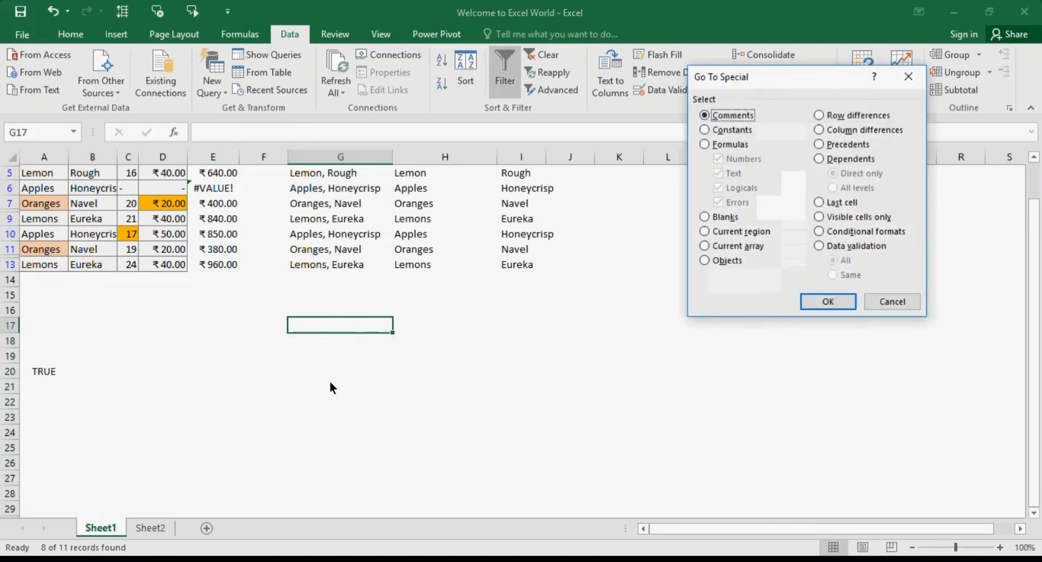
click(879, 229)
click(830, 303)
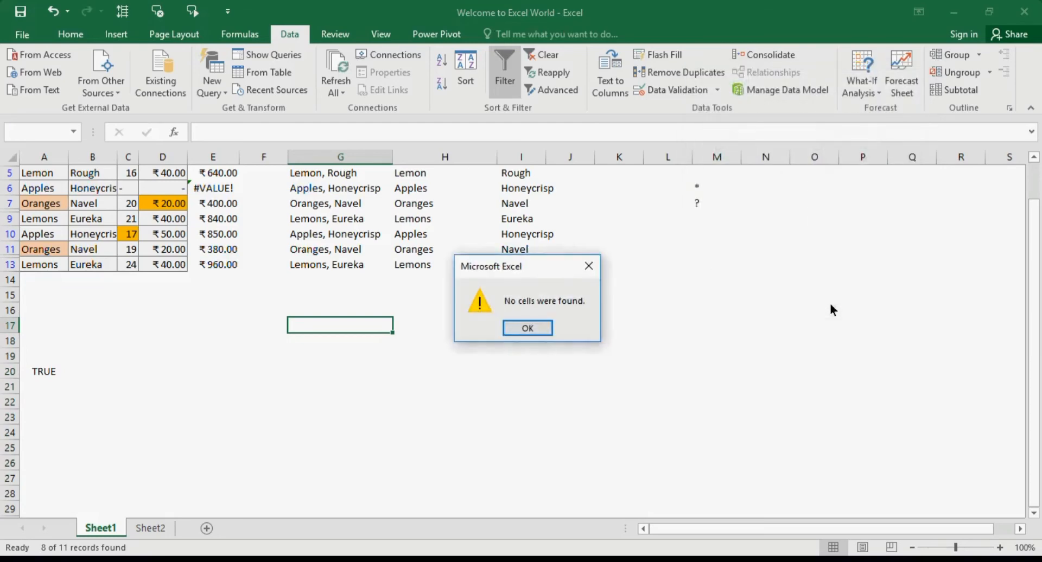
click(521, 325)
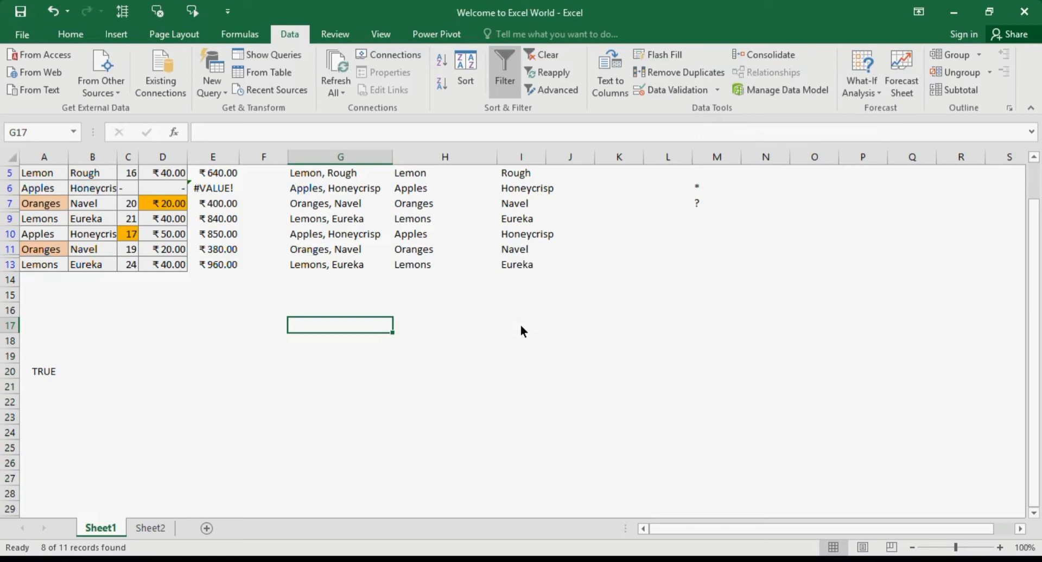
- Search the sheet for cells with data validation using Go To Special, and return to cell A1
key(ctrl+g)
key(alt+s)
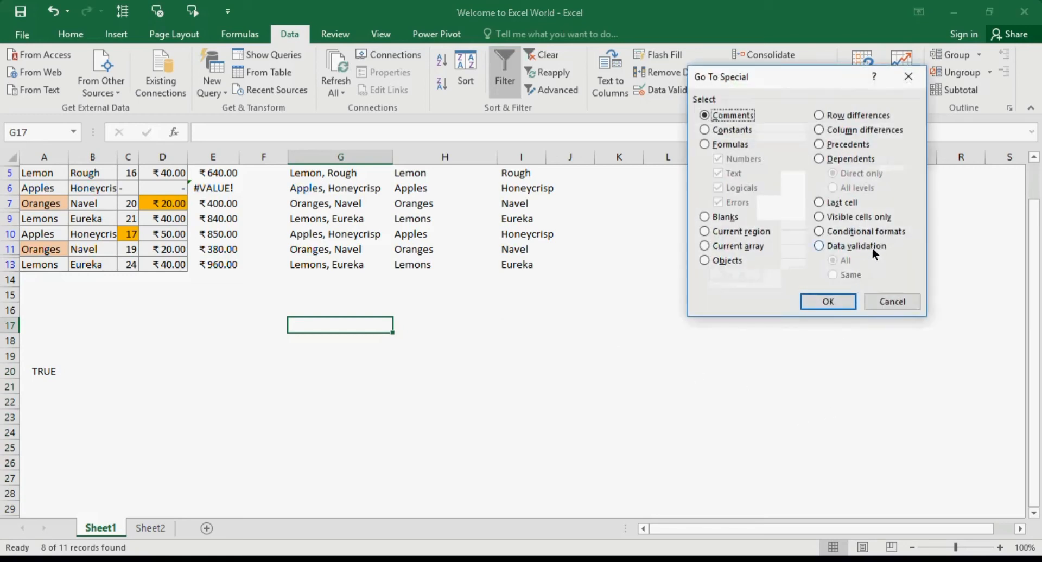
click(869, 246)
click(843, 299)
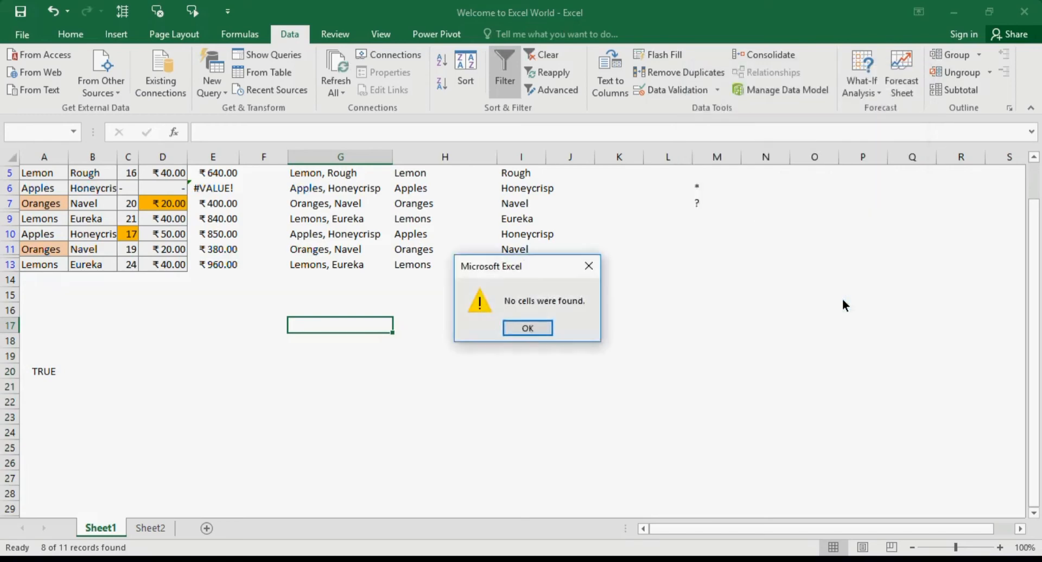
click(527, 329)
click(406, 285)
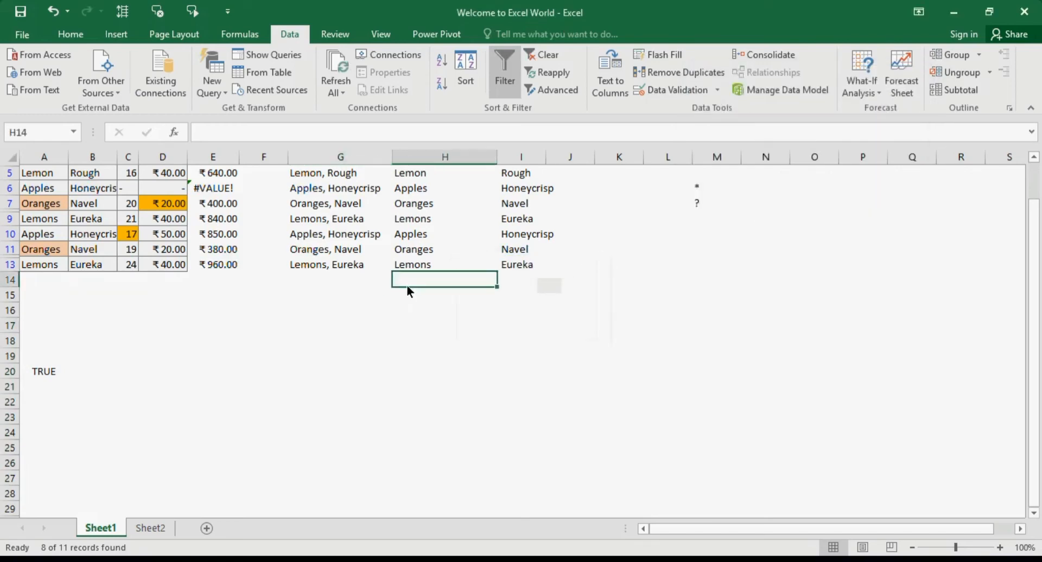
key(ctrl+Home)
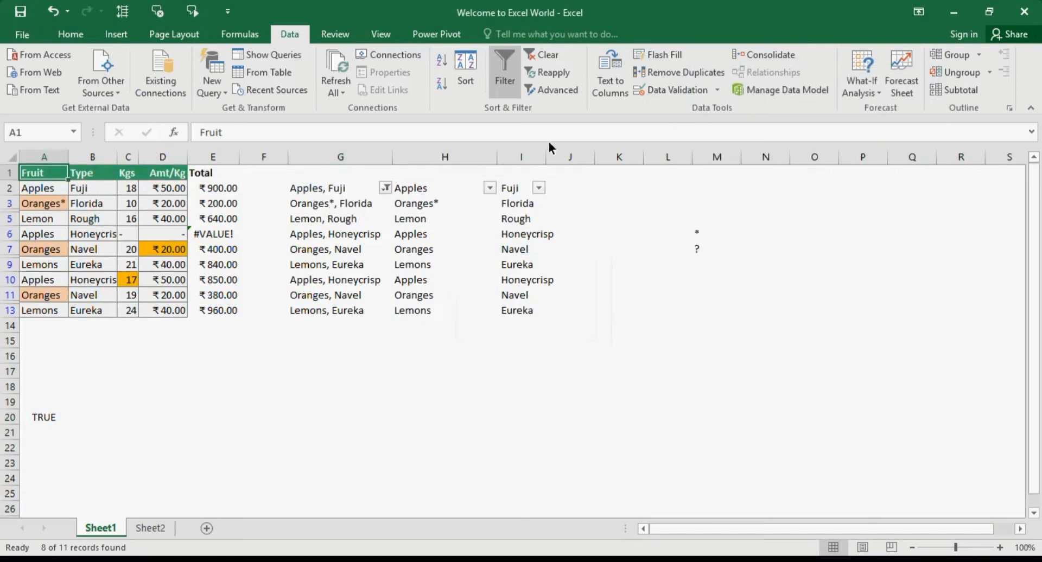
- Clear the active filter to restore all records, and insert a comment without text on cell E6
click(551, 60)
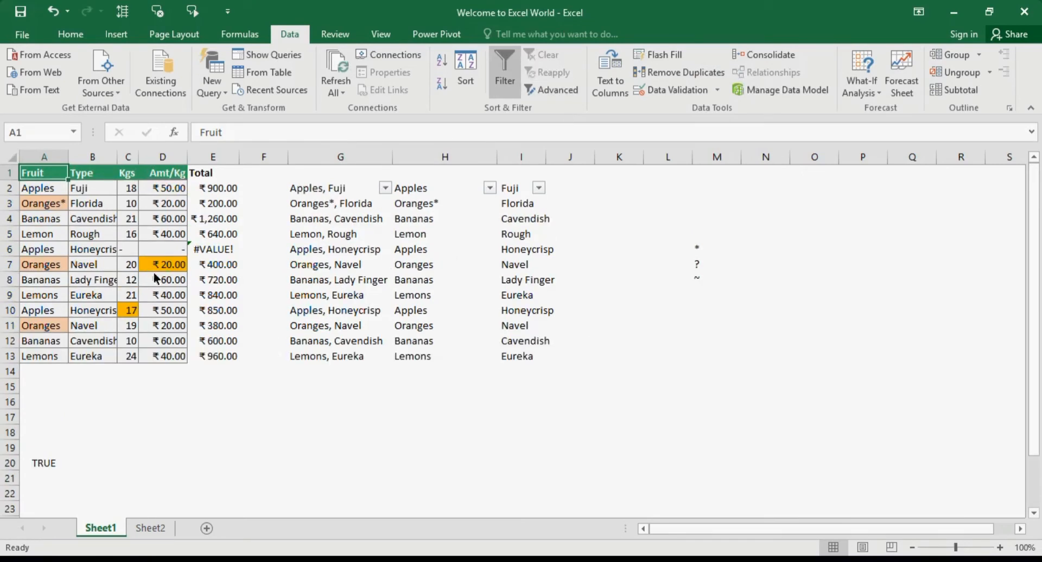
click(206, 252)
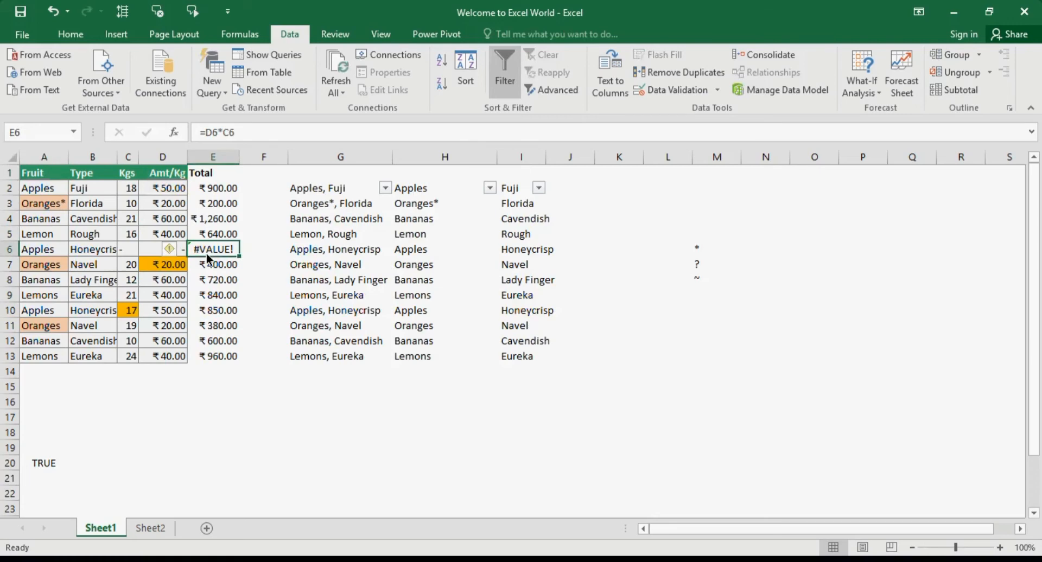
right_click(206, 253)
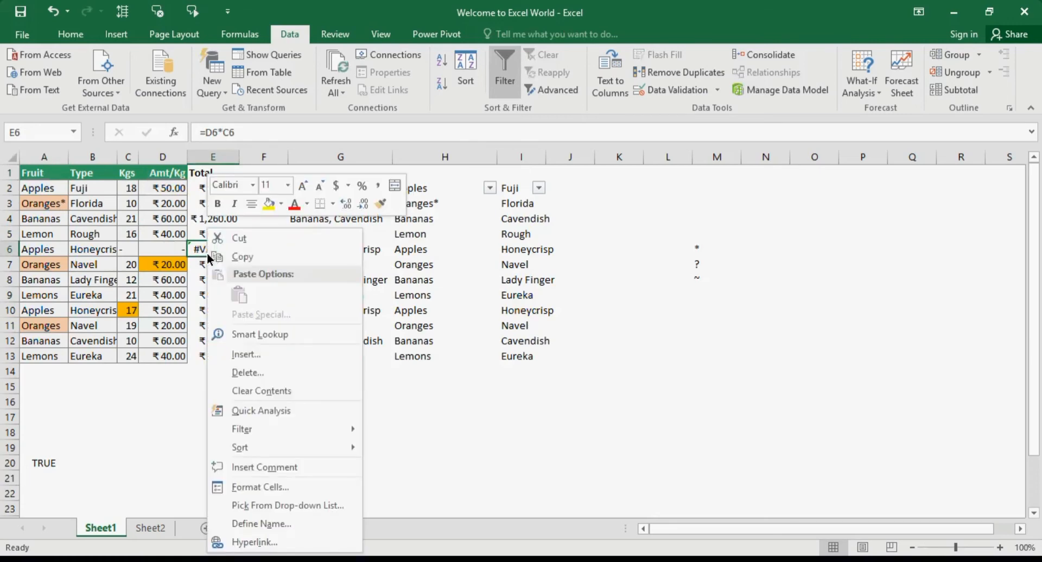
click(313, 481)
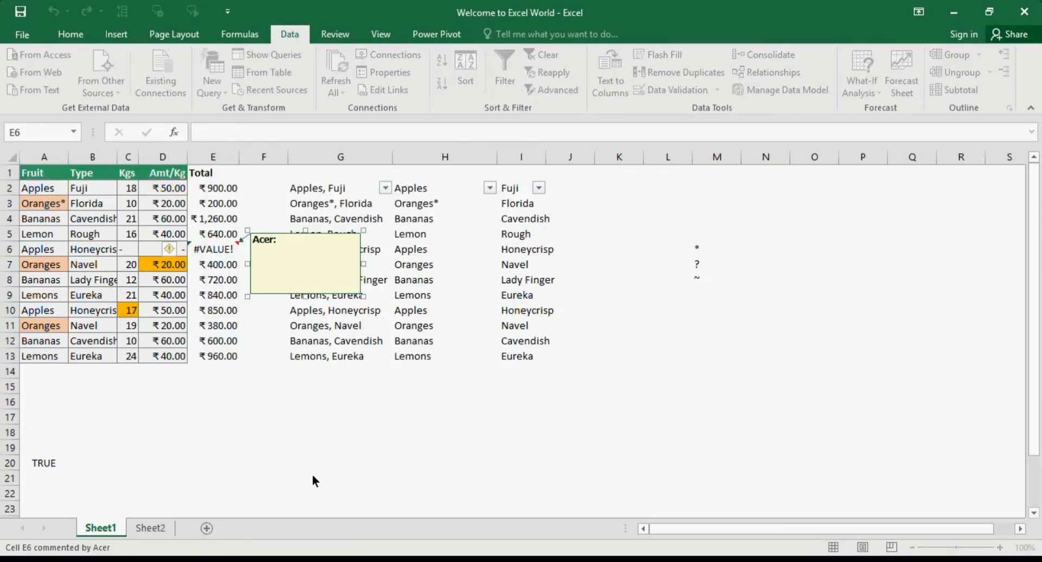
click(442, 387)
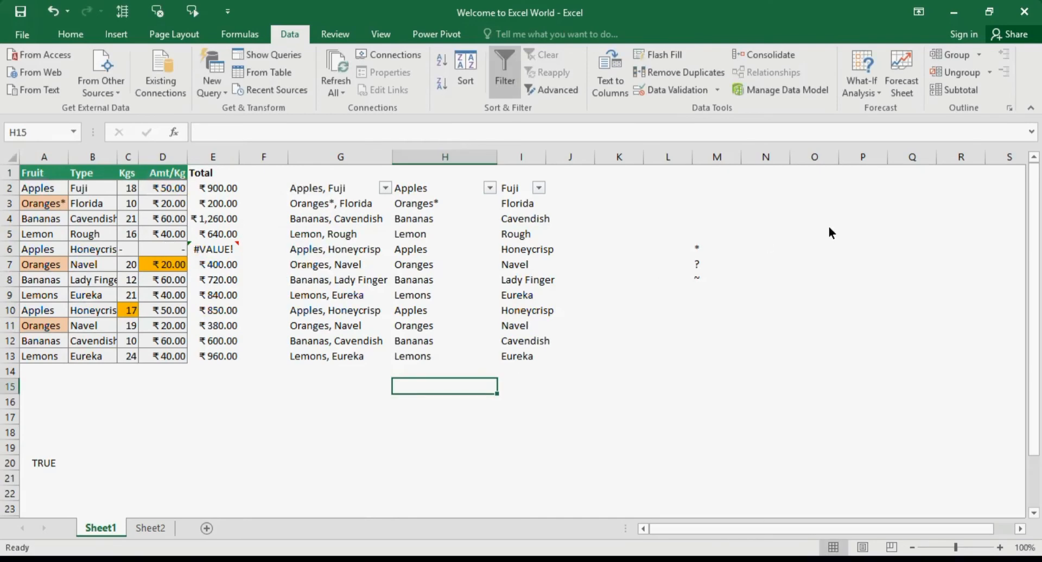
- From cell H15, select the cells with comments using Go To Special
key(ctrl+g)
click(750, 279)
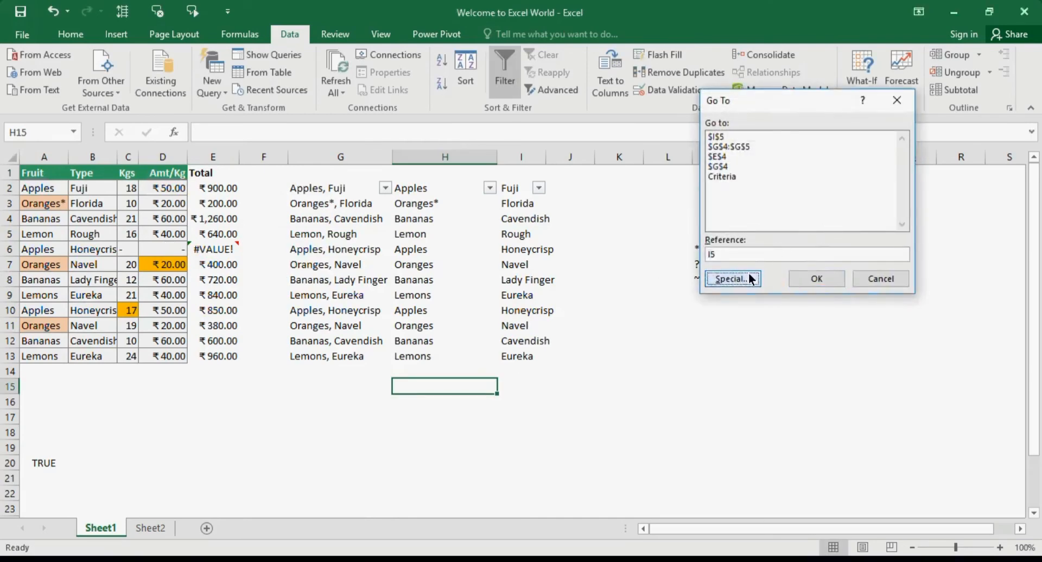
click(846, 298)
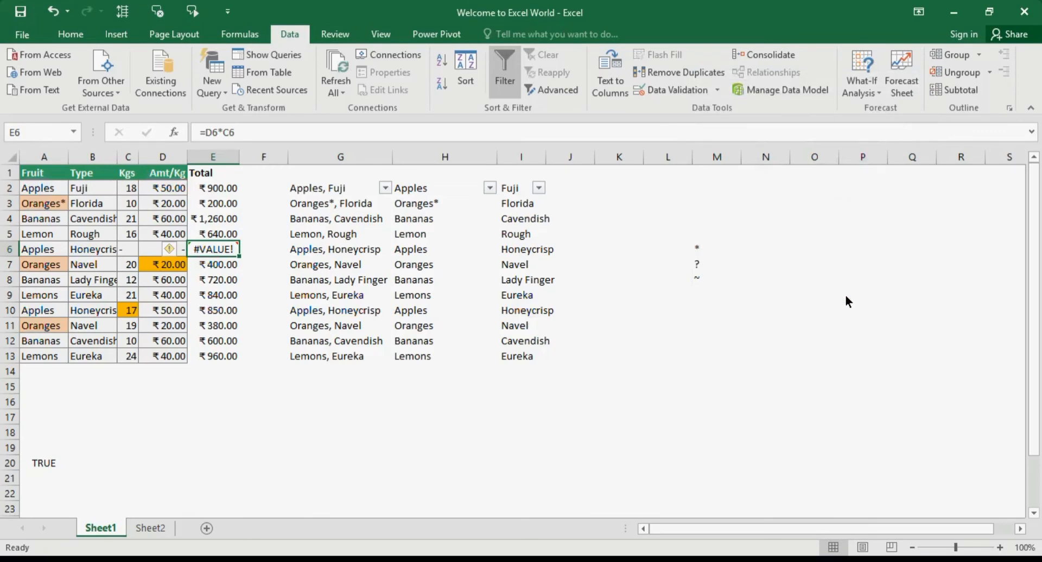
- Enter the values 123, 123, 543 and 123 across cells M14 to P14
click(701, 370)
scroll(688, 369, right, 1)
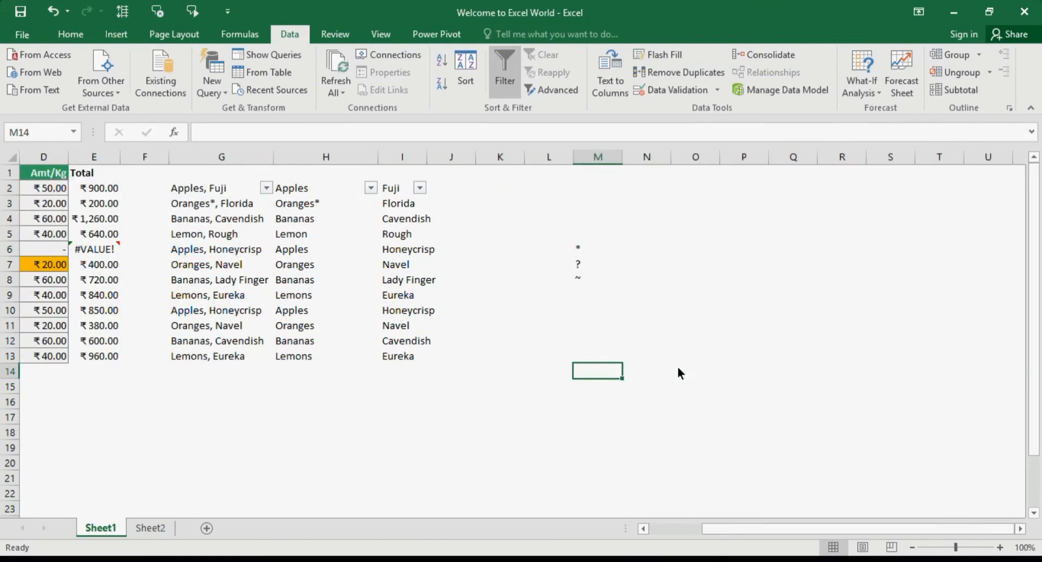
text(123)
key(Tab)
text(12)
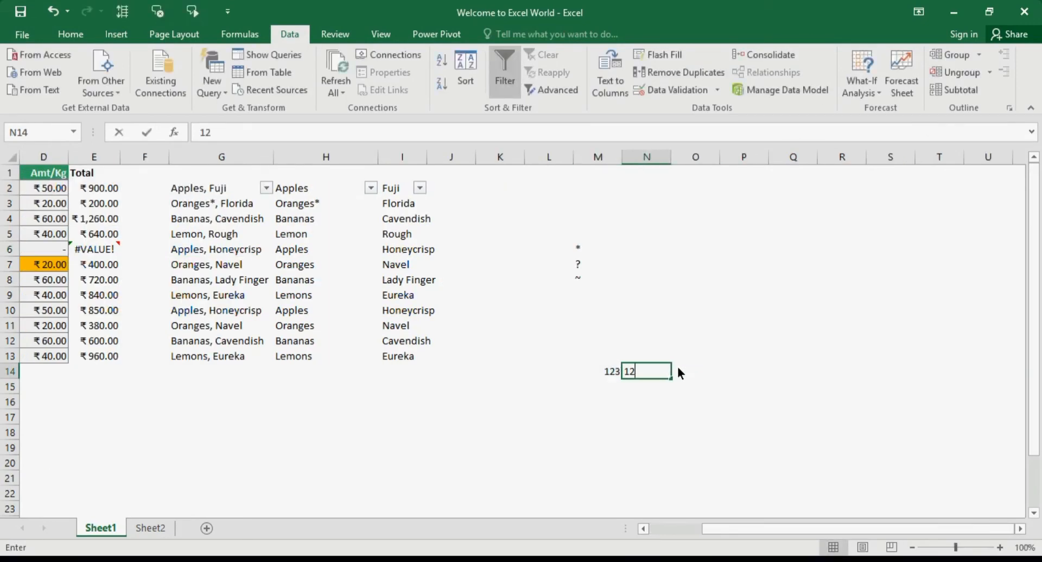
text(3)
key(Tab)
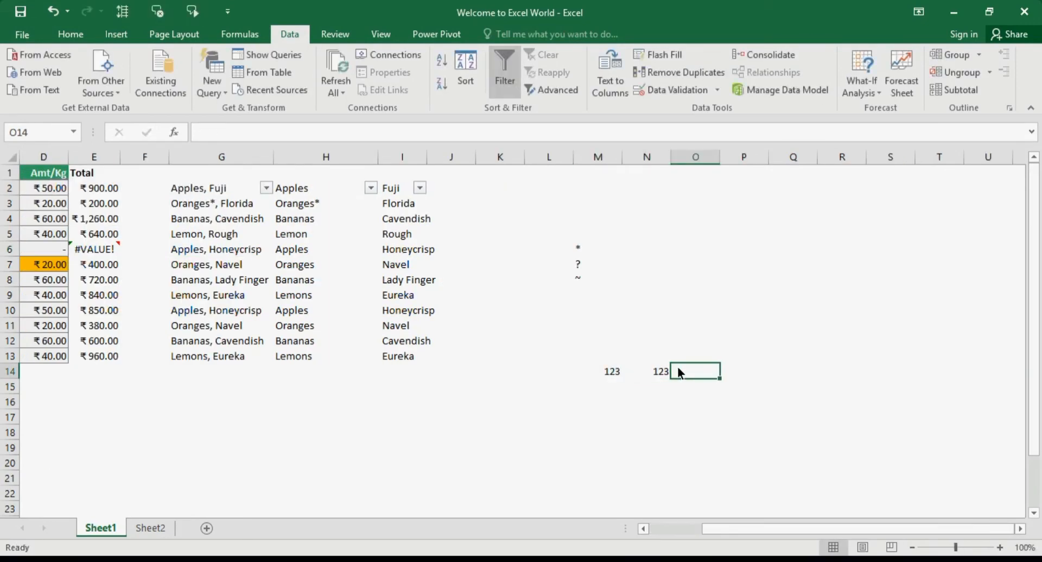
text(543)
key(Tab)
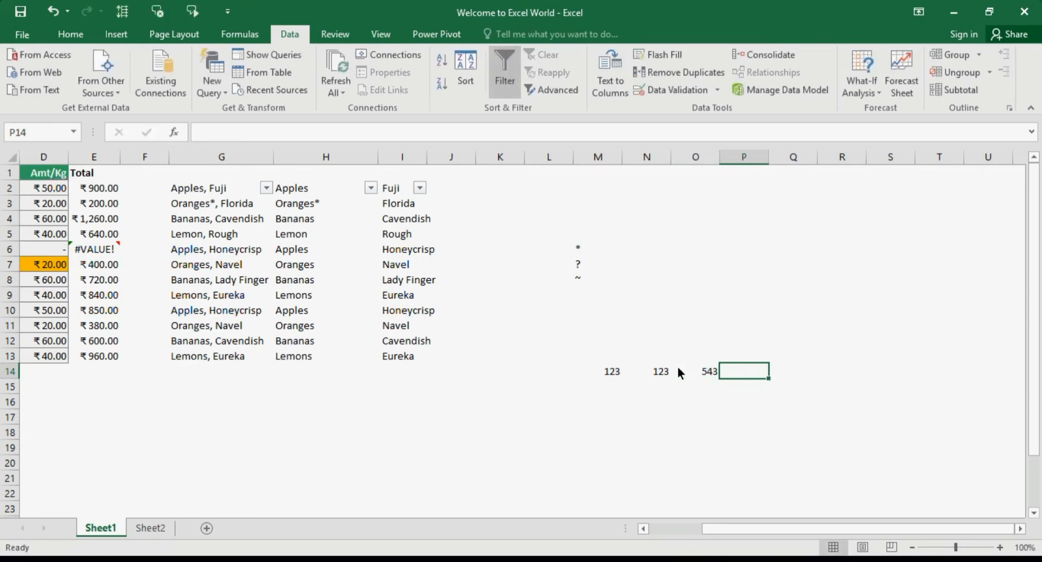
text(123)
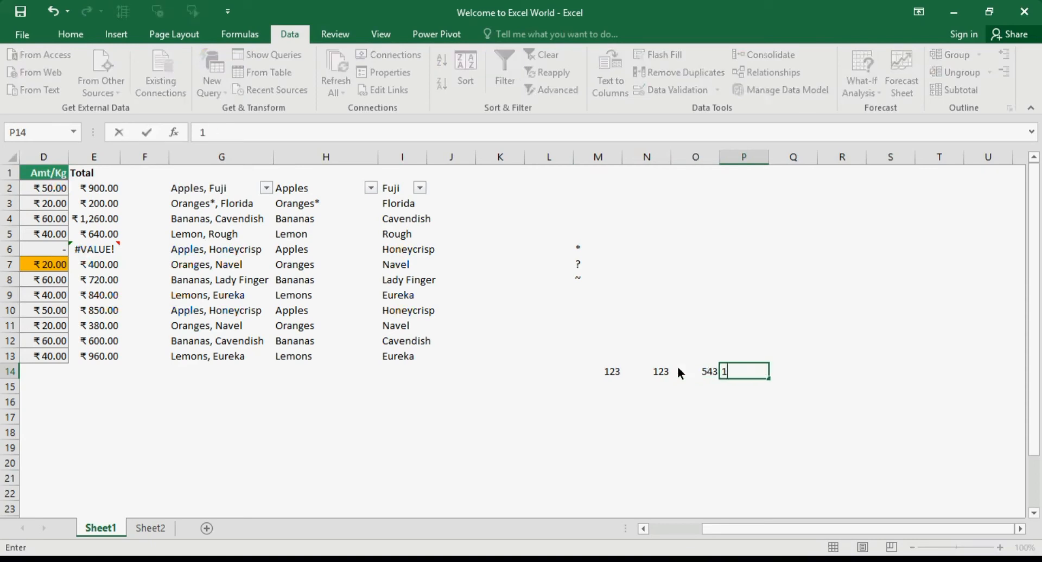
key(Return)
- Enter the values 123, 542 and 123 down cells M15 to M17
key(Left)
key(Left)
key(Left)
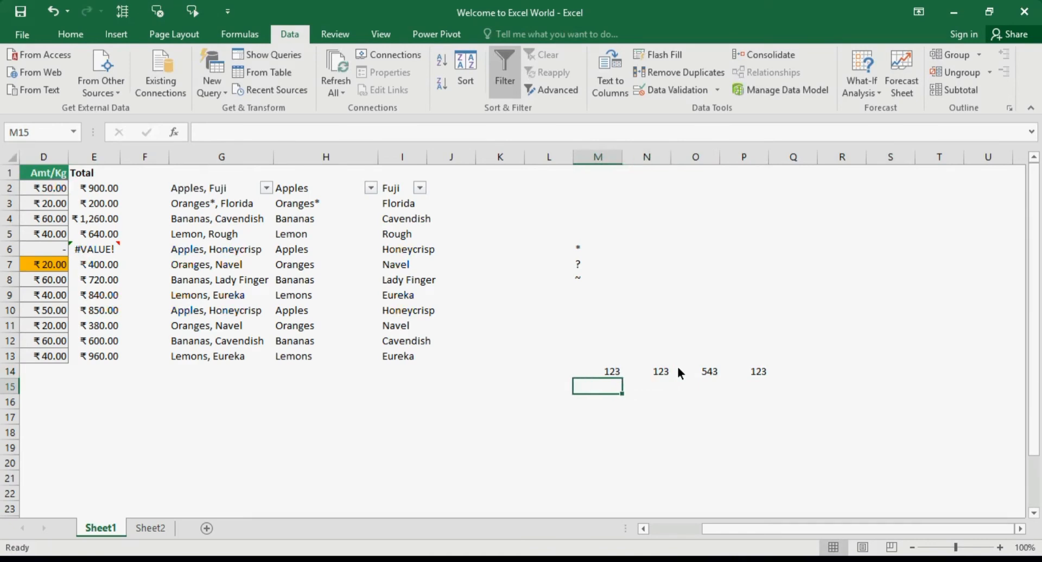
text(123)
key(Return)
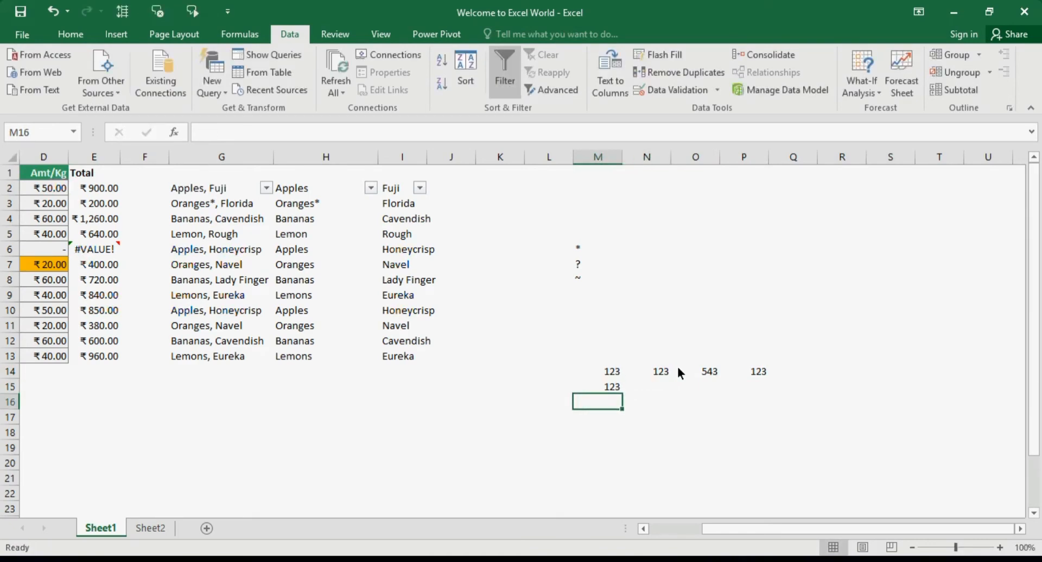
text(542)
key(Return)
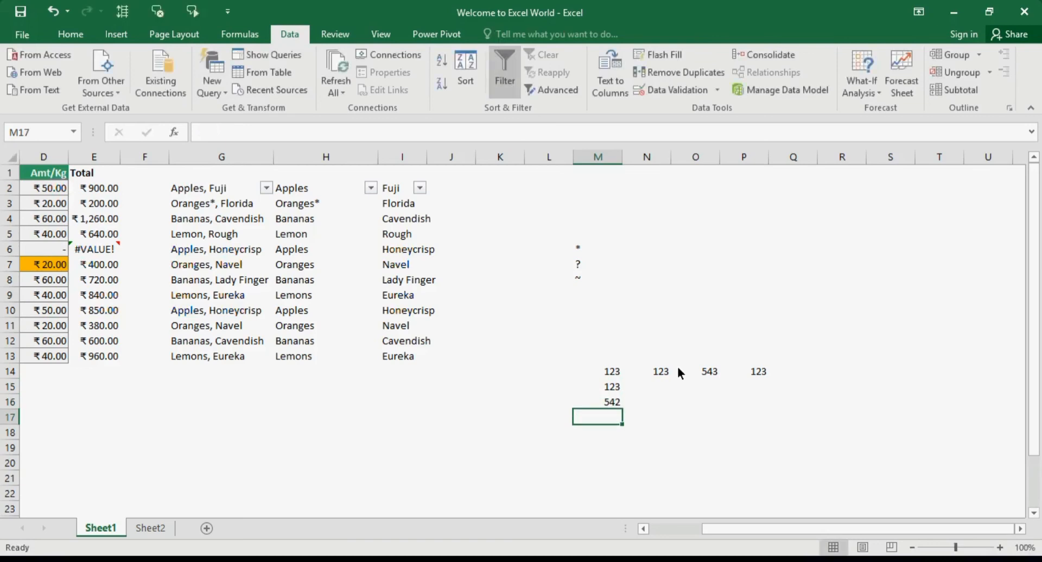
text(123)
key(Tab)
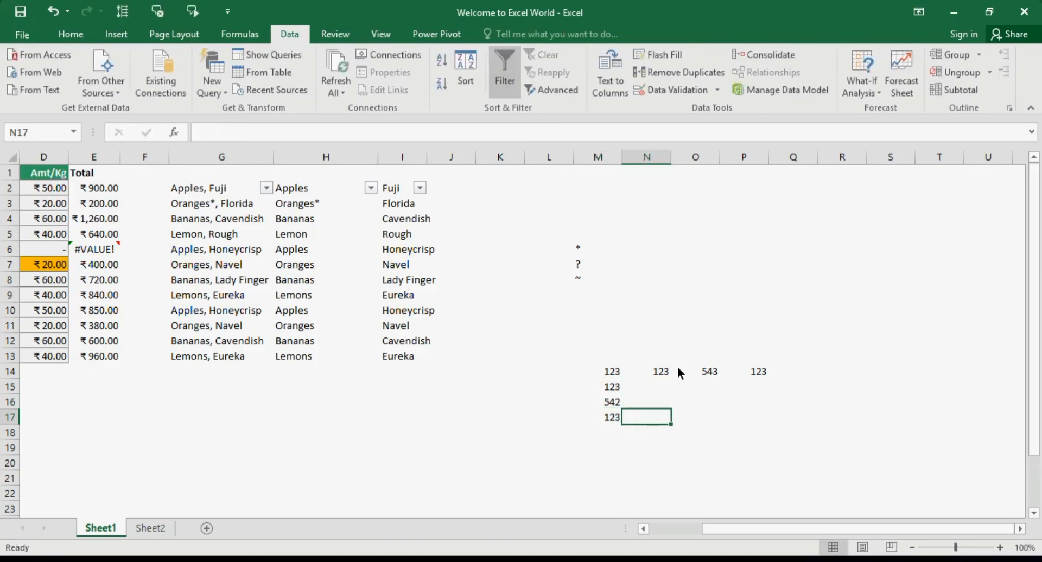
- Find the row differences within M14:P14, compared with cell M14, using Go To Special
key(Up)
key(Up)
key(Up)
key(Left)
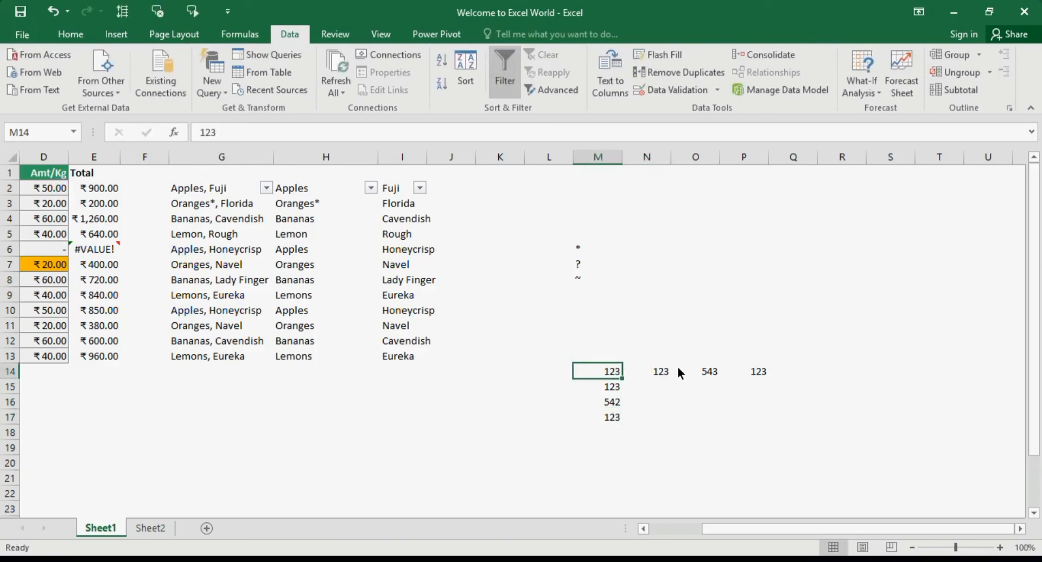
key(shift+Right)
key(shift+Right)
key(shift+Right)
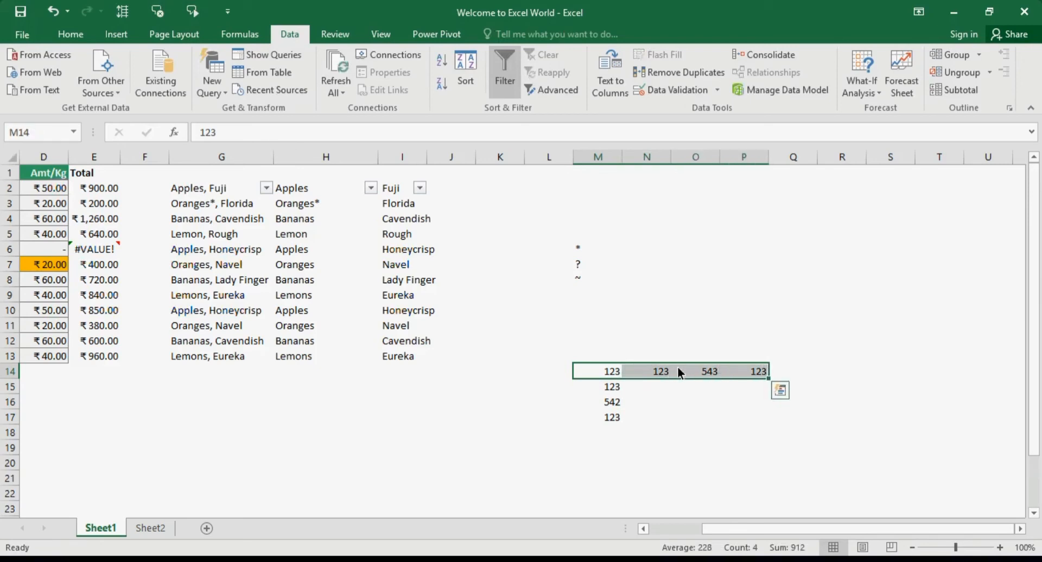
key(F5)
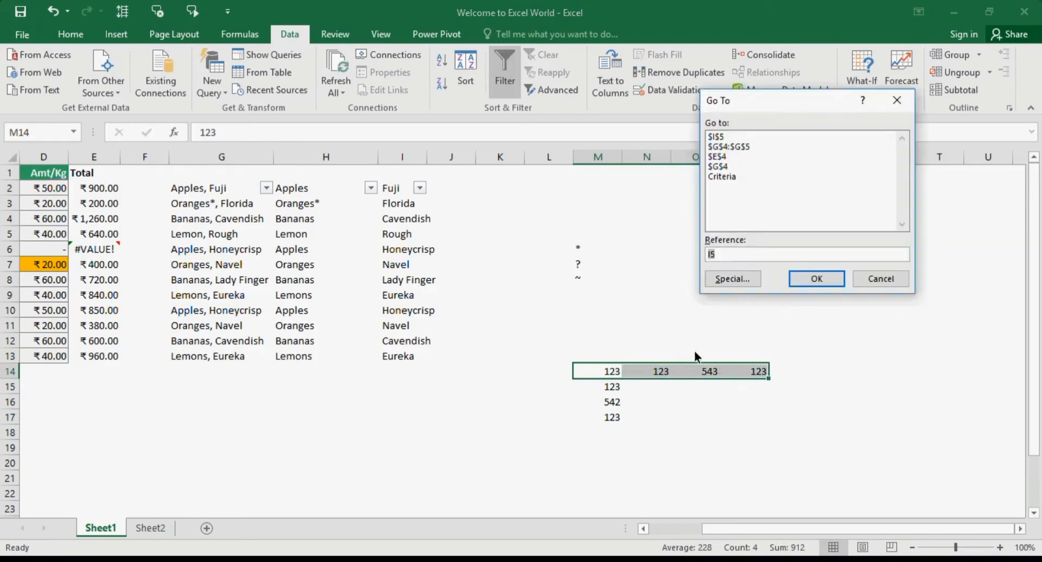
click(748, 283)
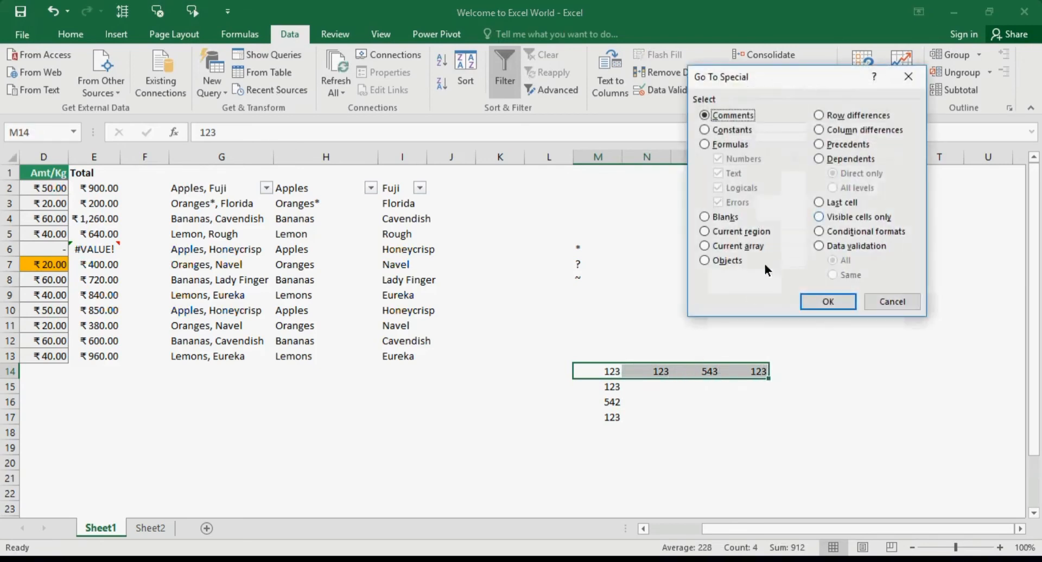
click(866, 120)
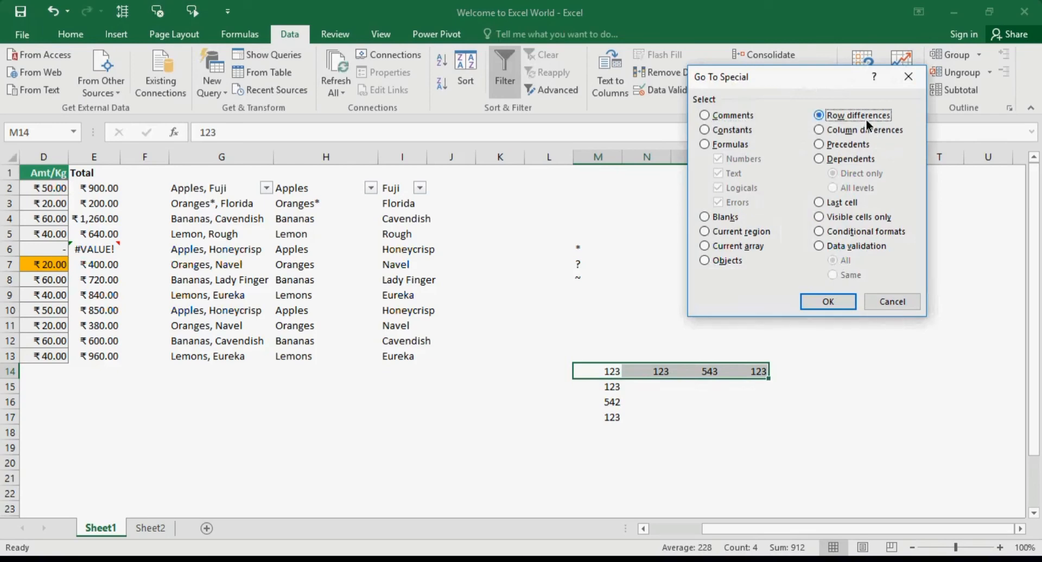
click(834, 302)
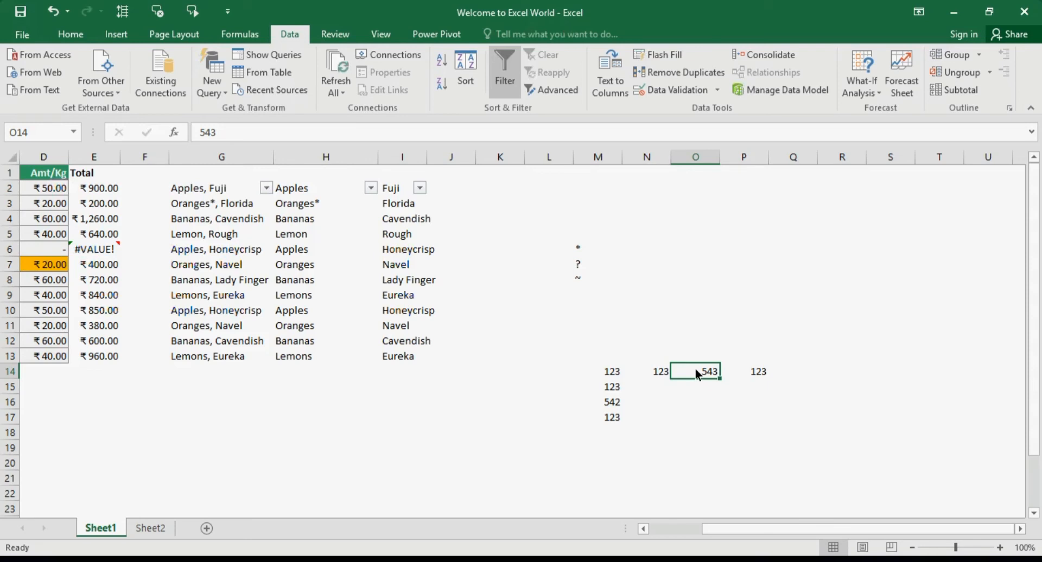
- Find the column differences within M14:M17, compared with cell M14, using Go To Special
key(Left)
key(Left)
key(Left)
key(Right)
key(shift+Down)
key(shift+Down)
key(shift+Down)
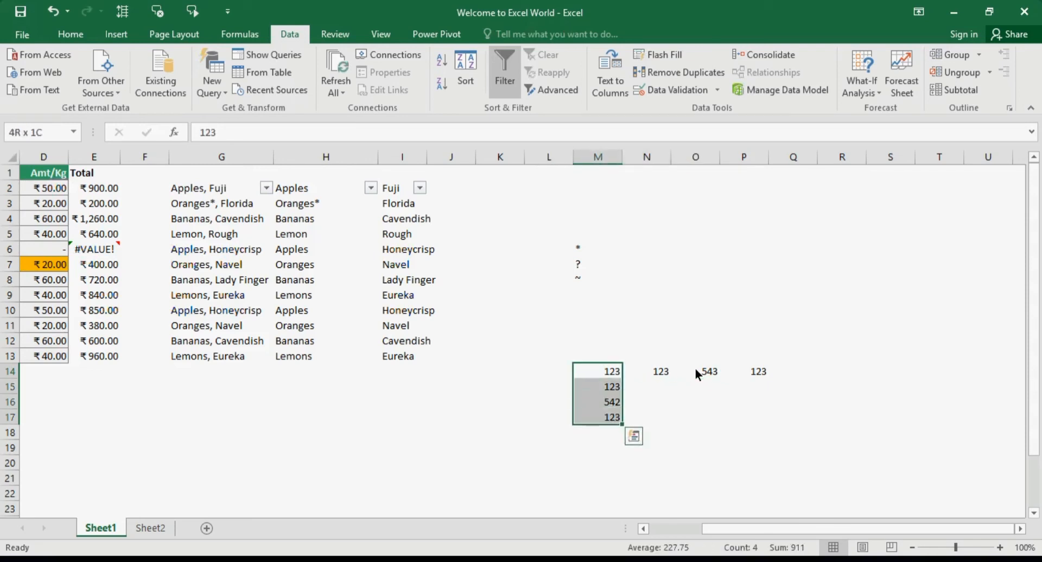
key(ctrl+g)
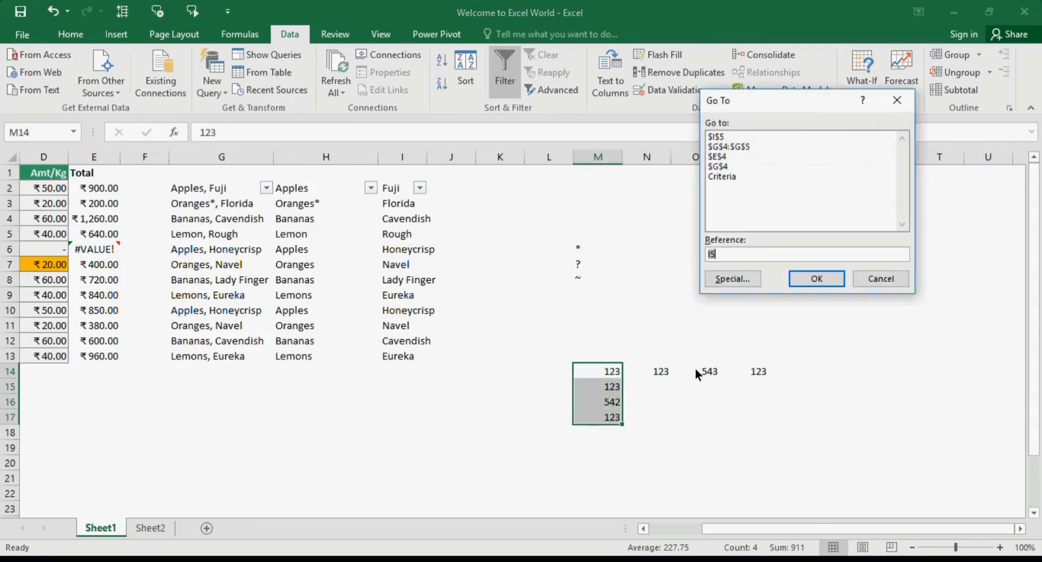
key(alt+s)
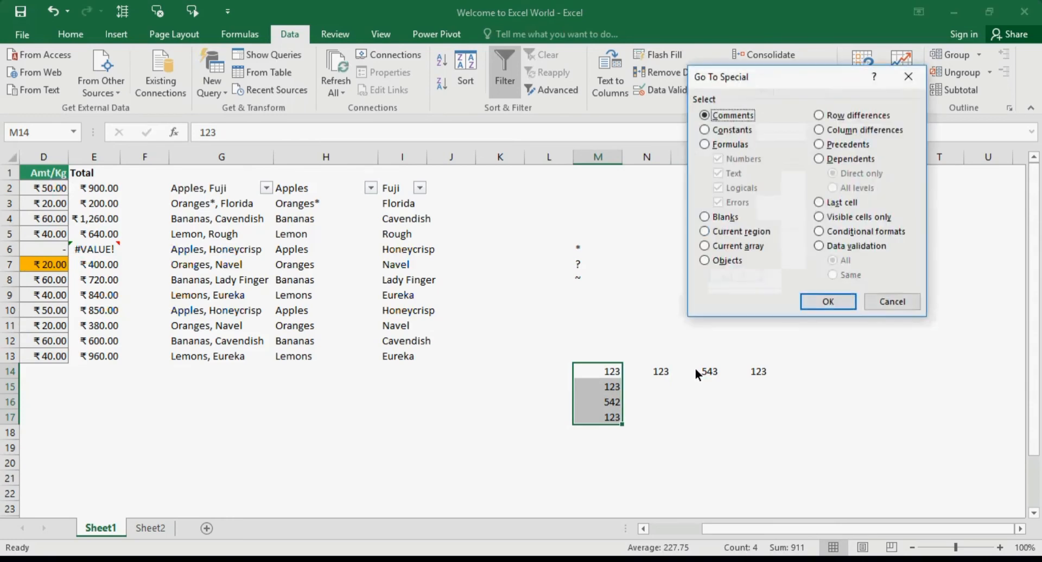
click(861, 129)
click(829, 303)
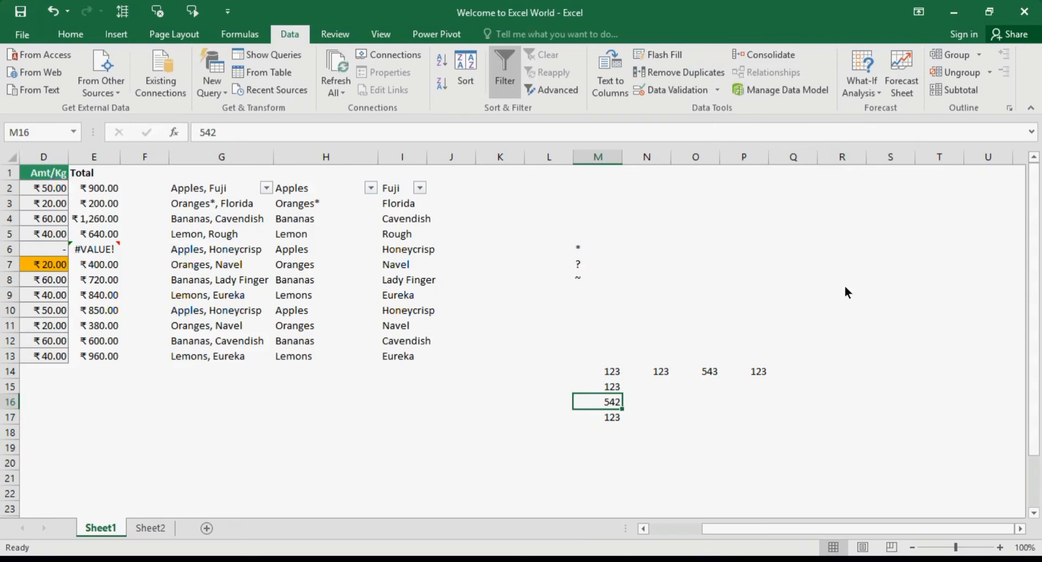
- Review the available Go To Special options and close them without making a selection
key(ctrl+g)
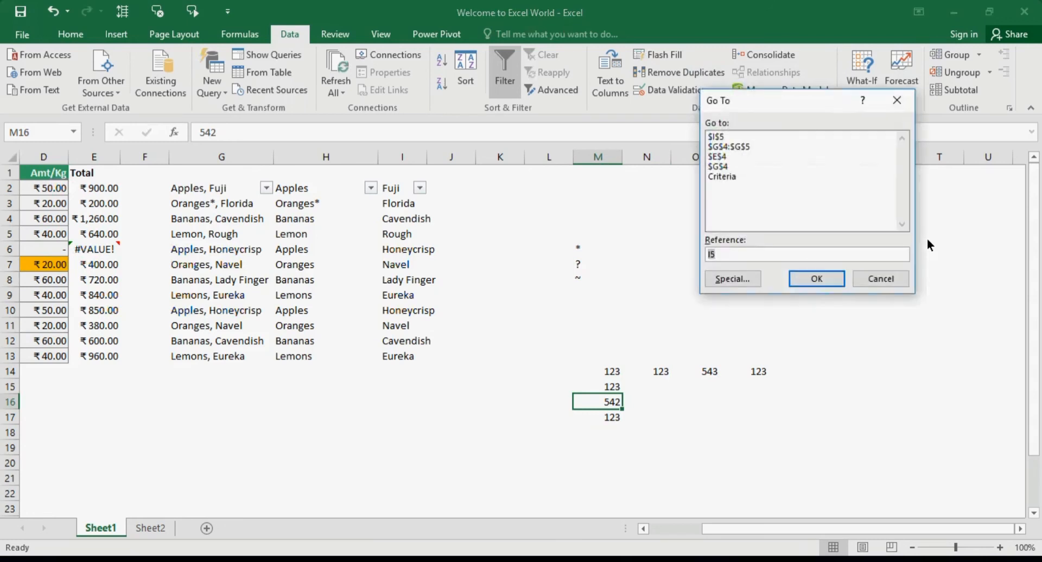
key(alt+s)
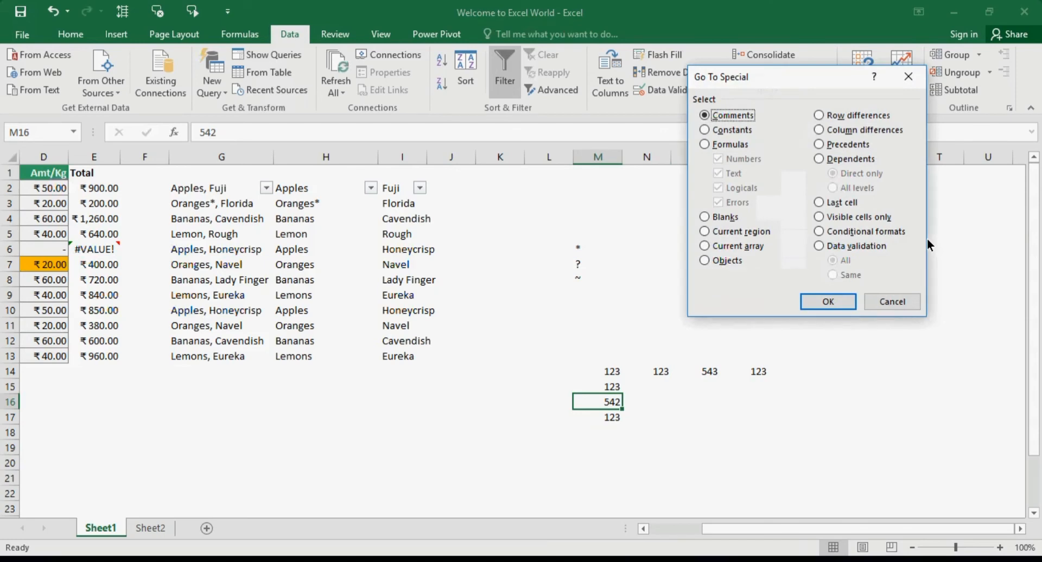
click(901, 300)
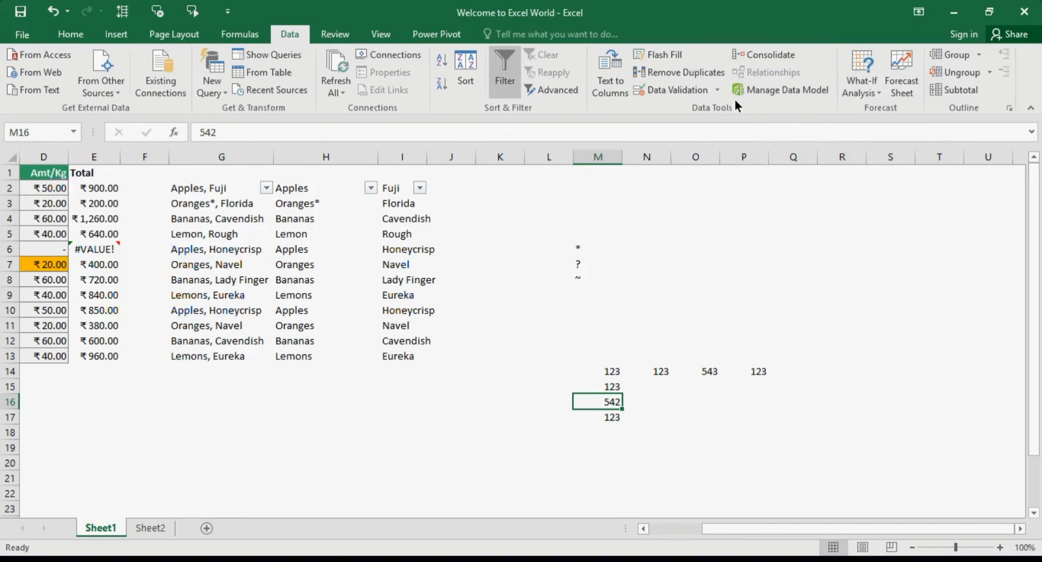
- Add list data validation to cell M16, using the range M14:P14 as the source
click(718, 90)
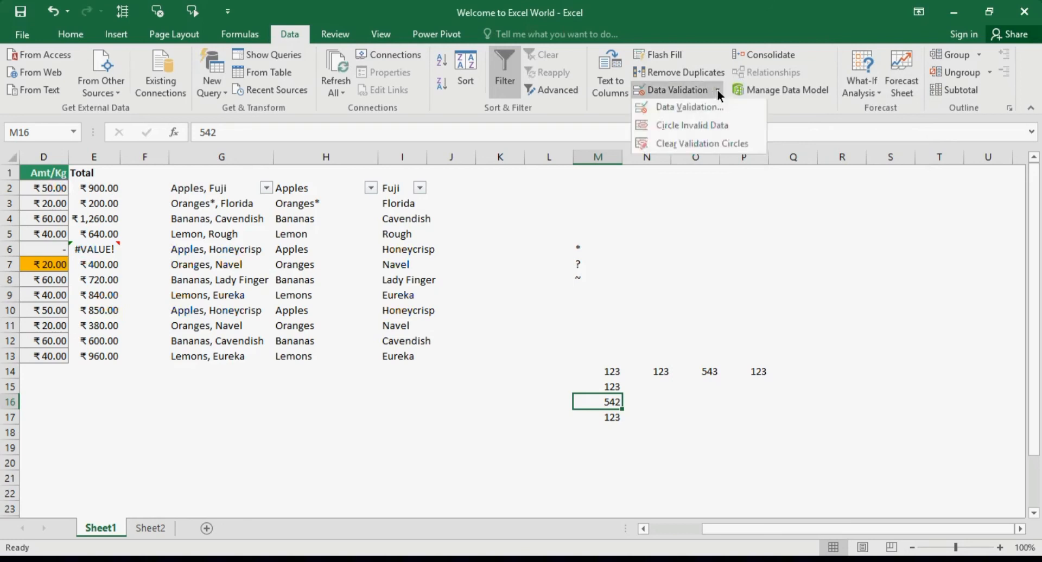
click(714, 110)
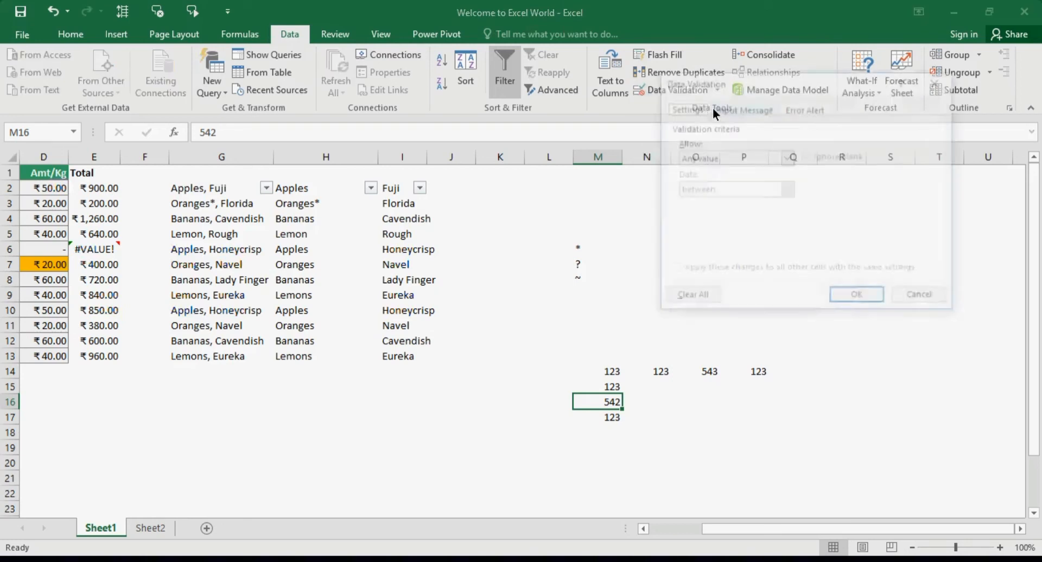
click(715, 158)
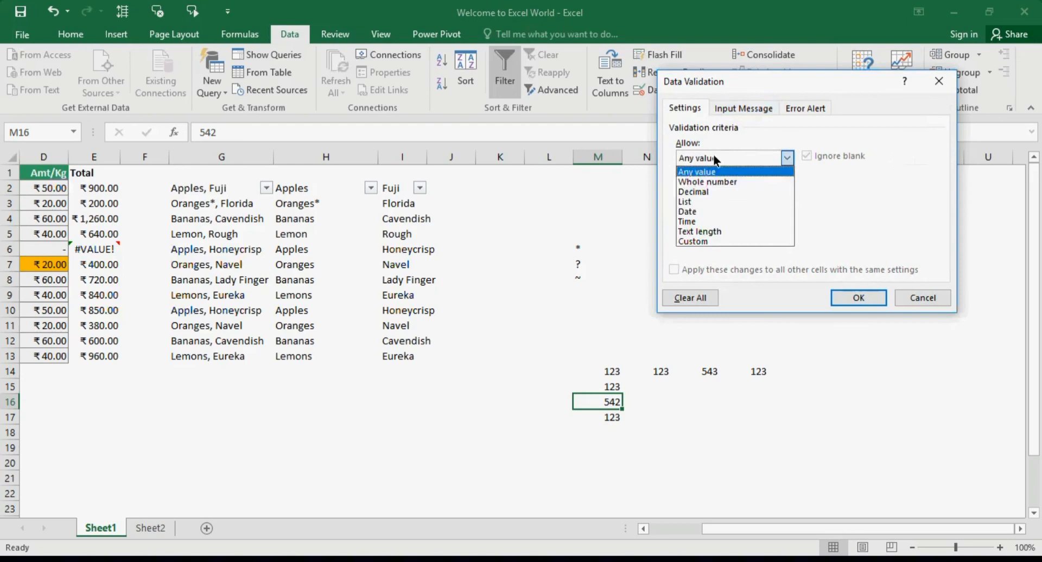
click(706, 201)
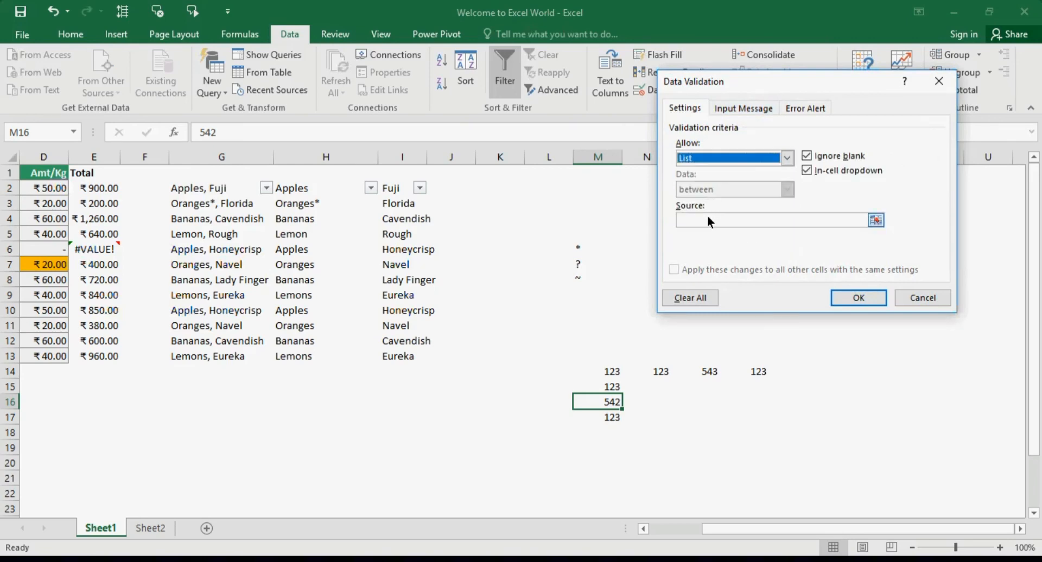
click(708, 216)
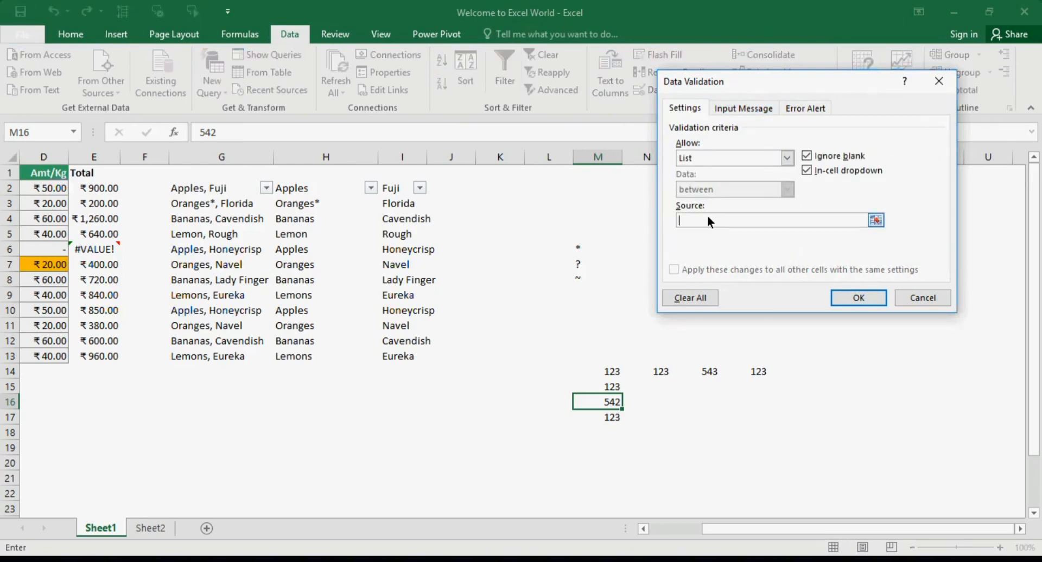
drag(610, 372, 747, 375)
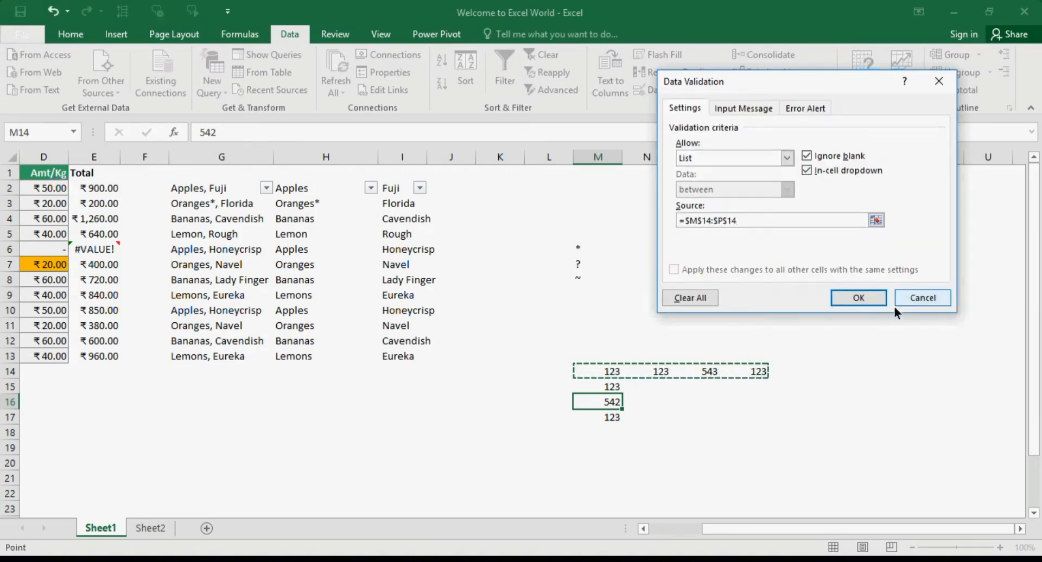
click(877, 302)
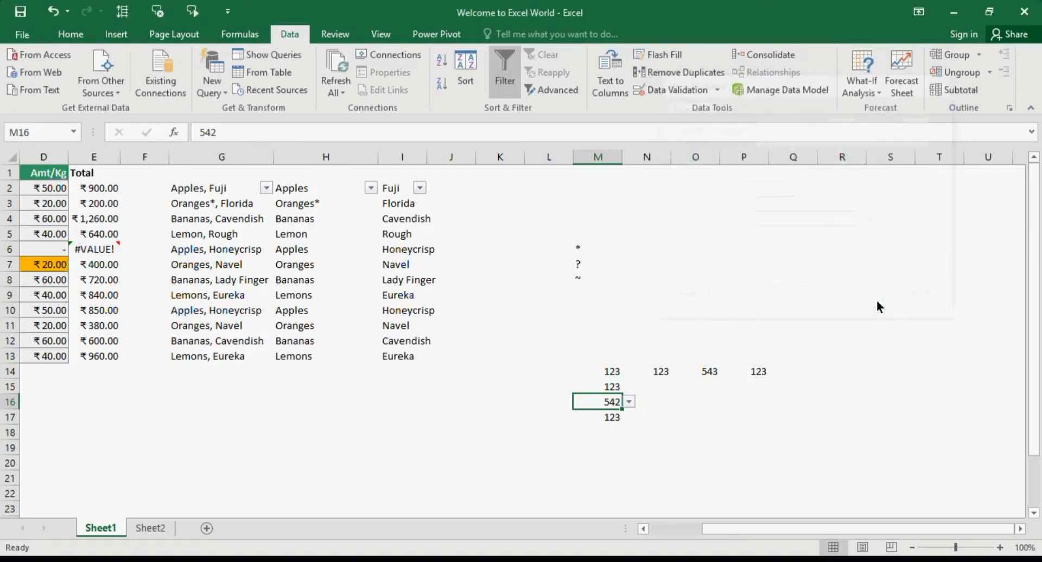
- Examine the choices in cell M16's validation list without picking a value
click(631, 403)
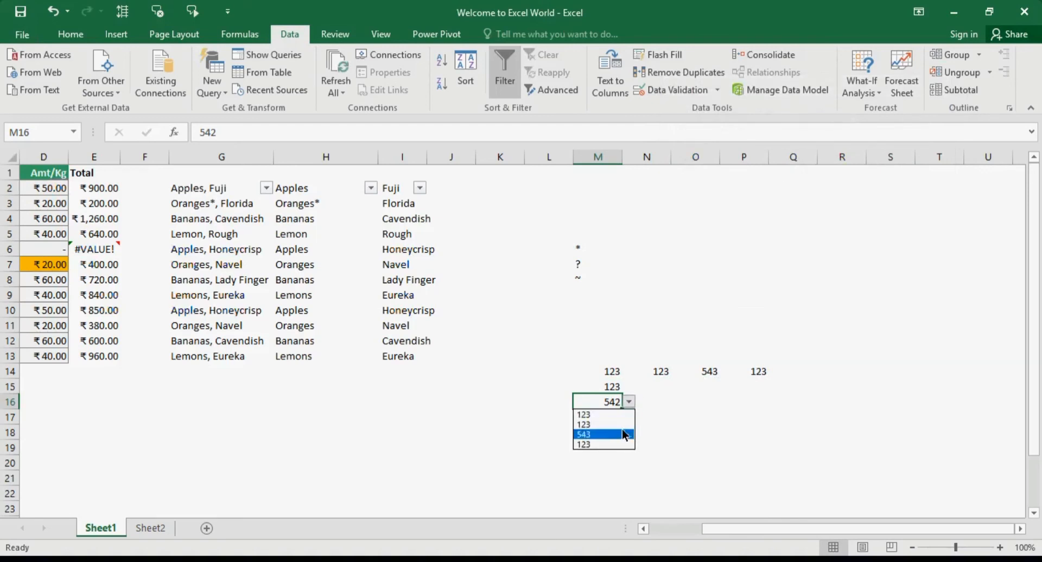
click(674, 412)
click(685, 403)
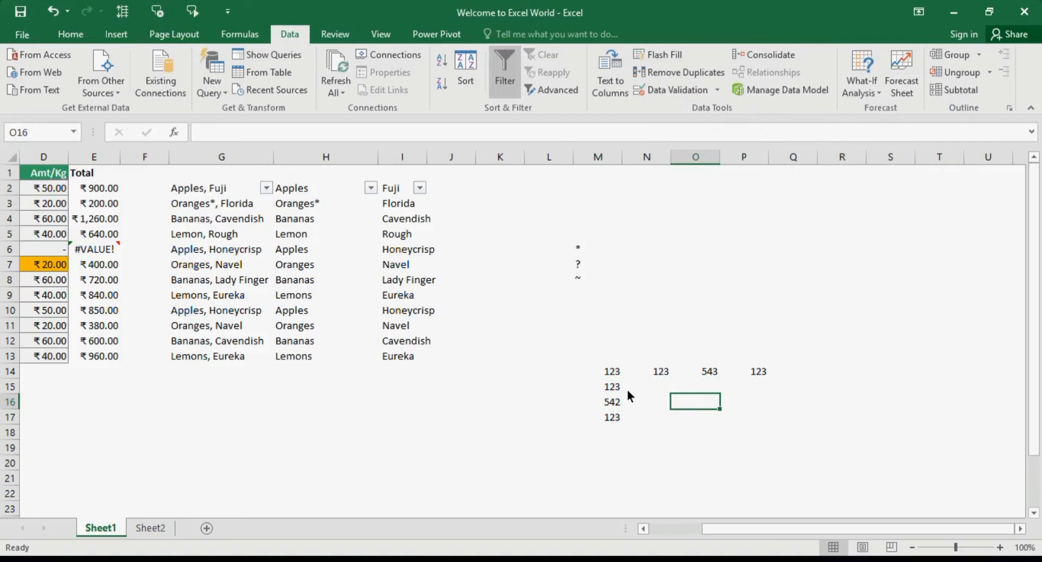
click(618, 401)
- From an empty cell, find all cells with data validation using Go To Special, and check the found cell's list
click(858, 298)
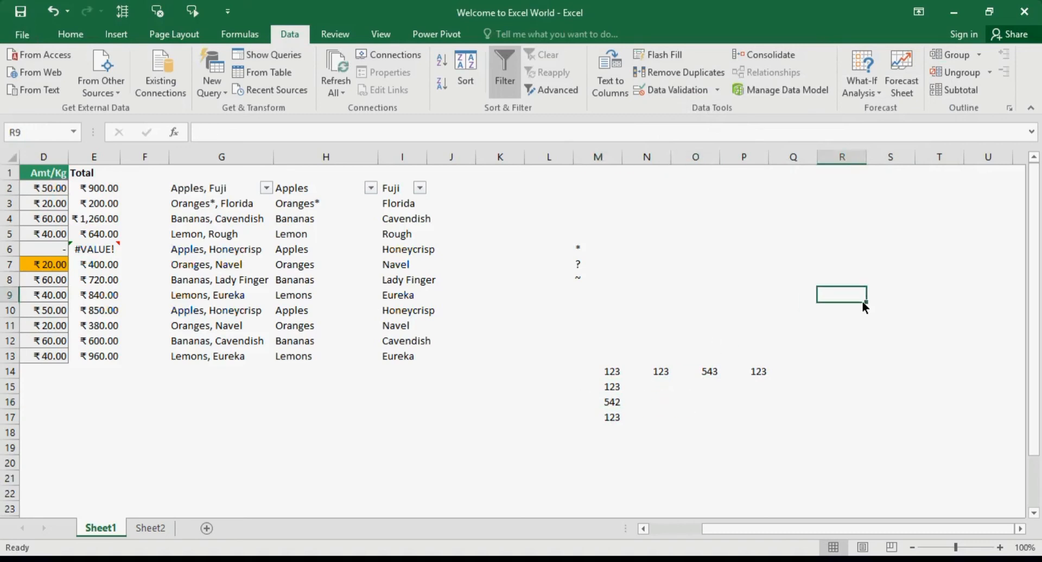
key(F5)
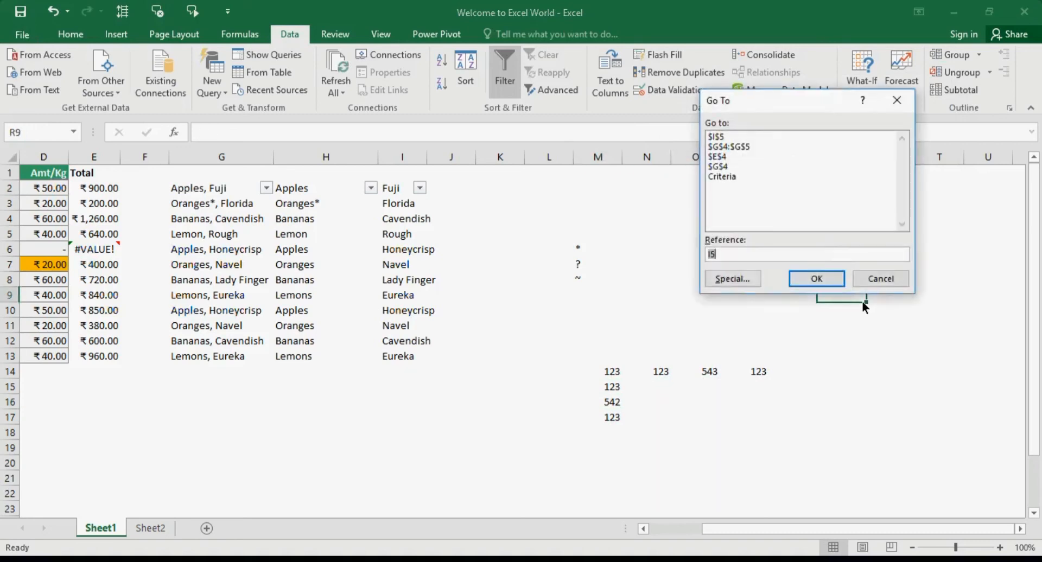
click(729, 280)
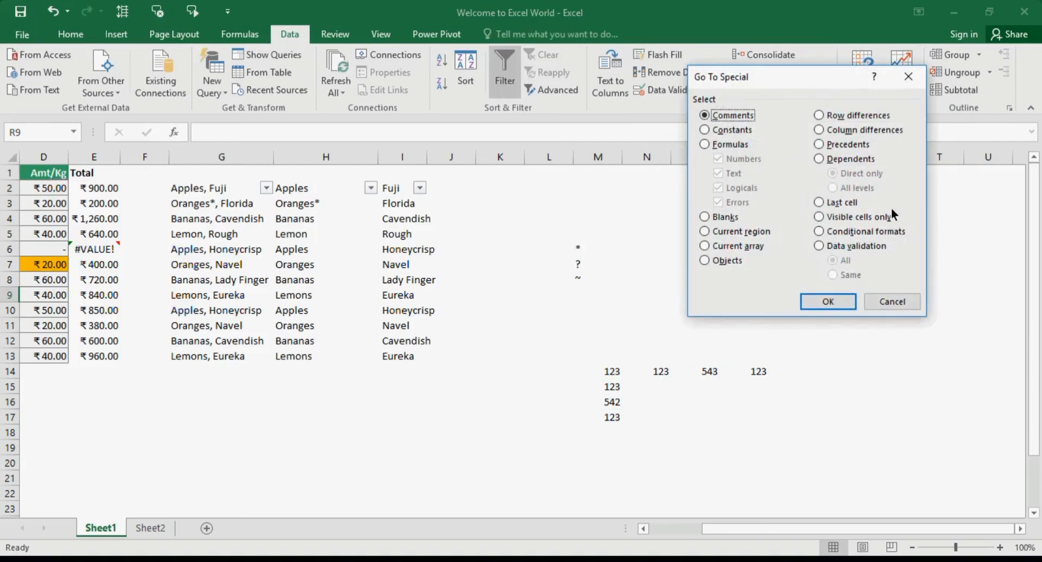
click(877, 244)
click(838, 304)
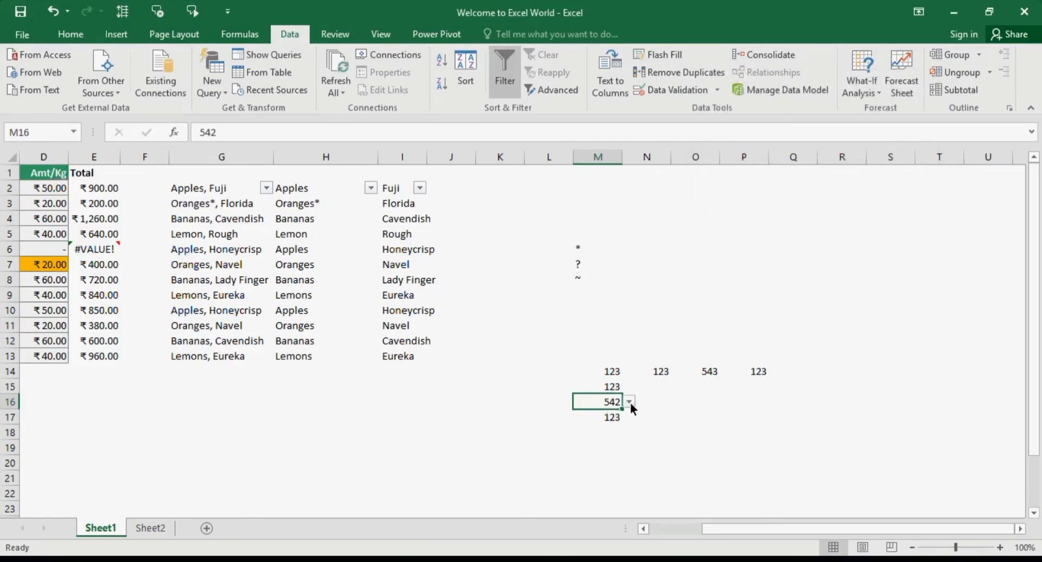
click(631, 402)
click(631, 403)
click(479, 345)
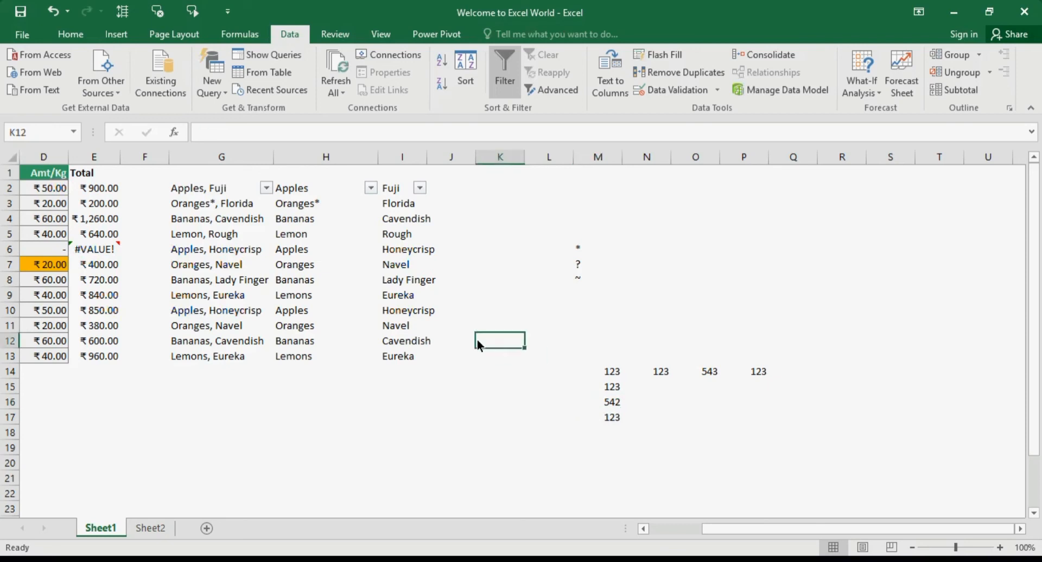